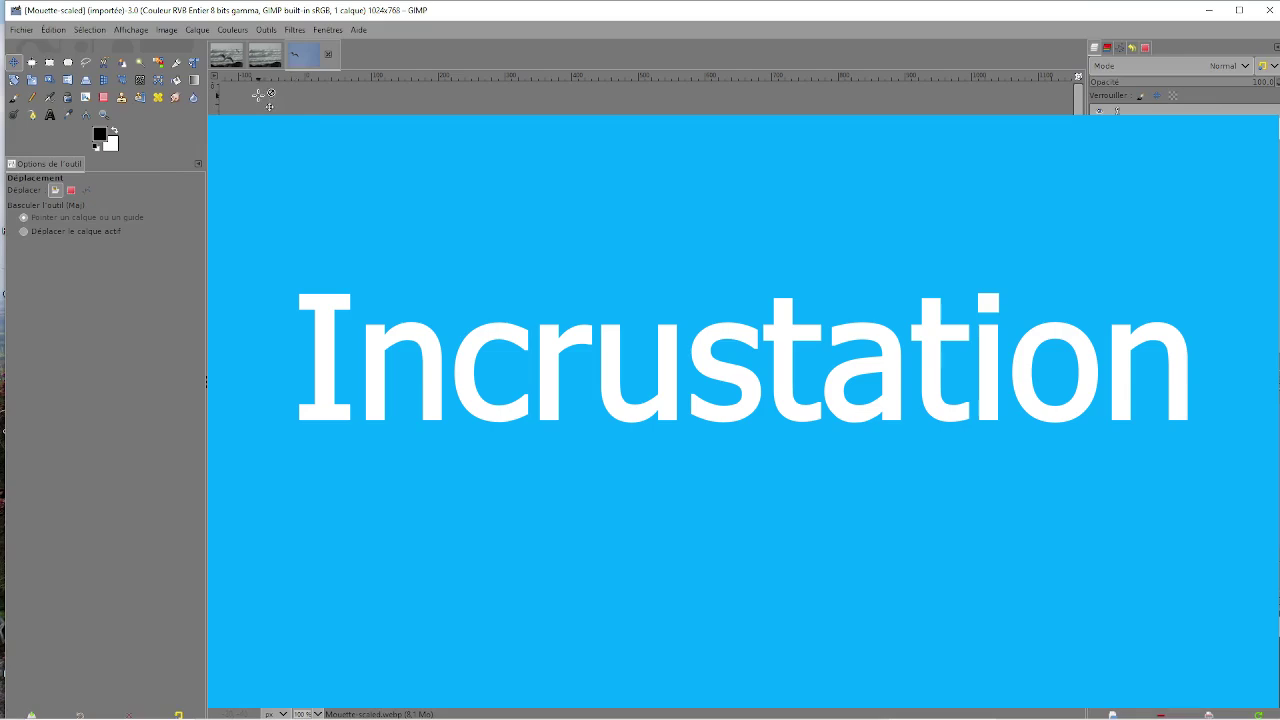
Step: Preview the phare and Mouette-scaled images, ending on the incrustation composite
click(266, 60)
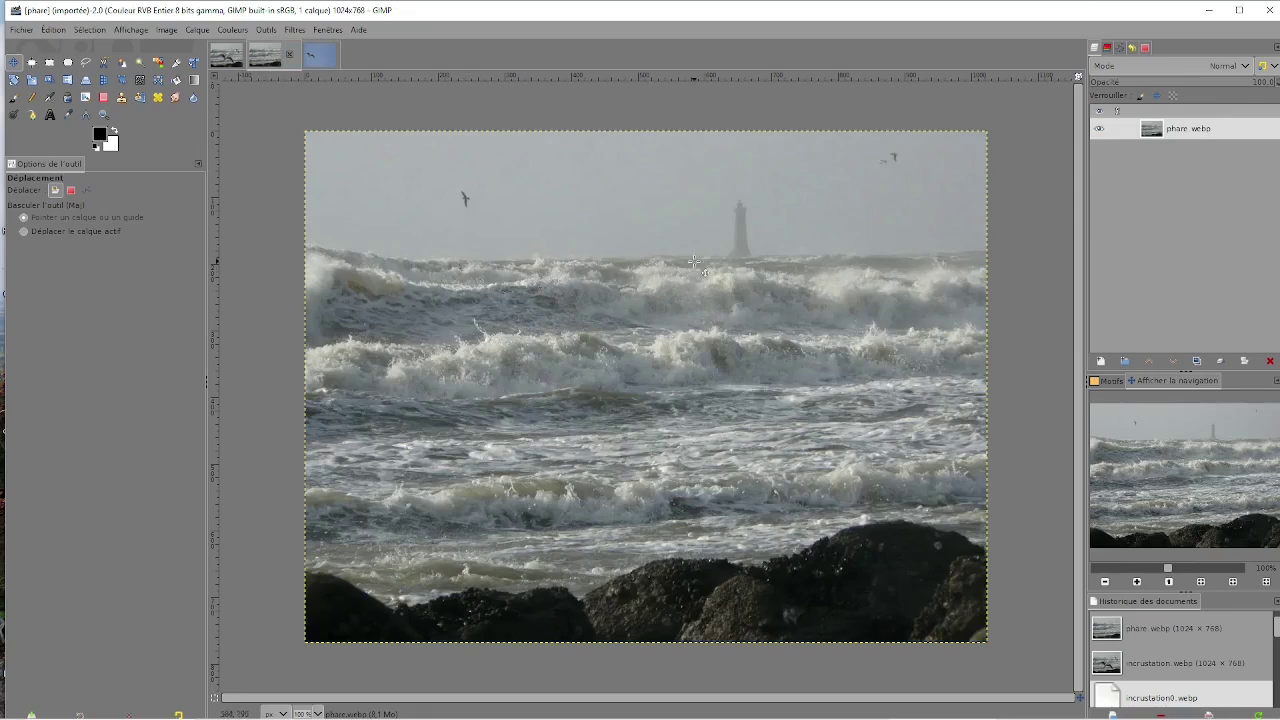
click(318, 58)
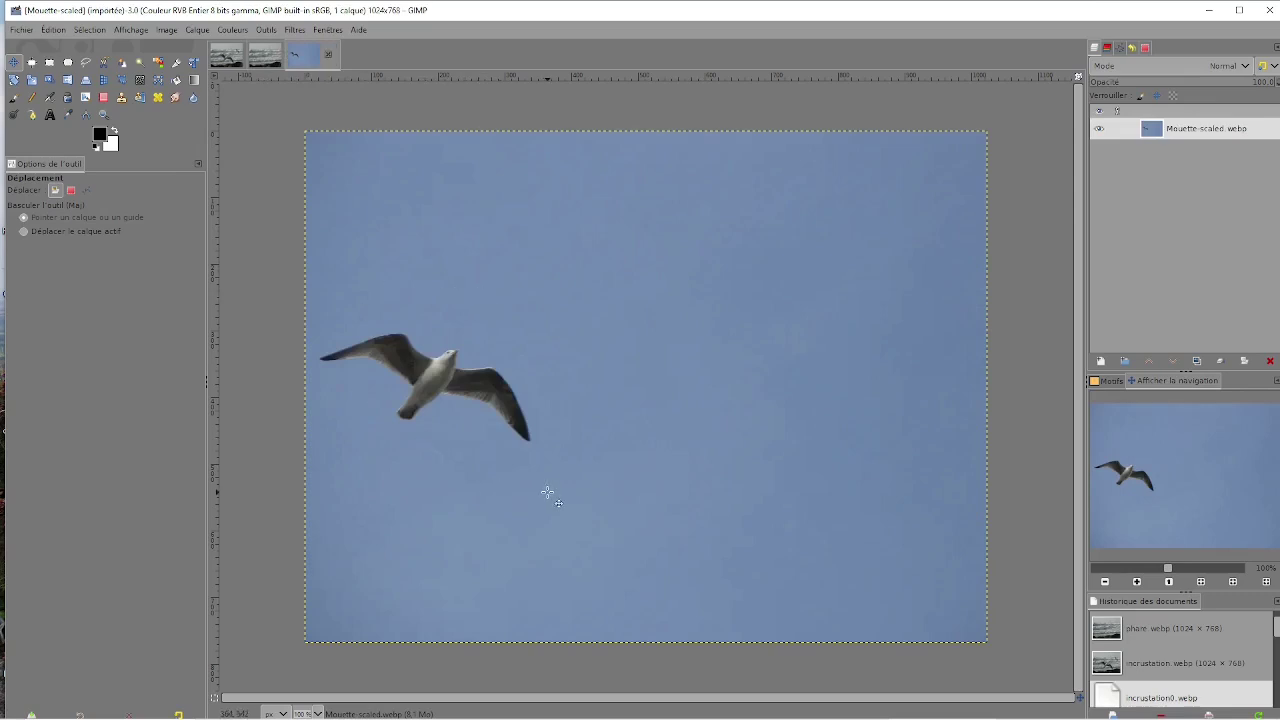
click(228, 62)
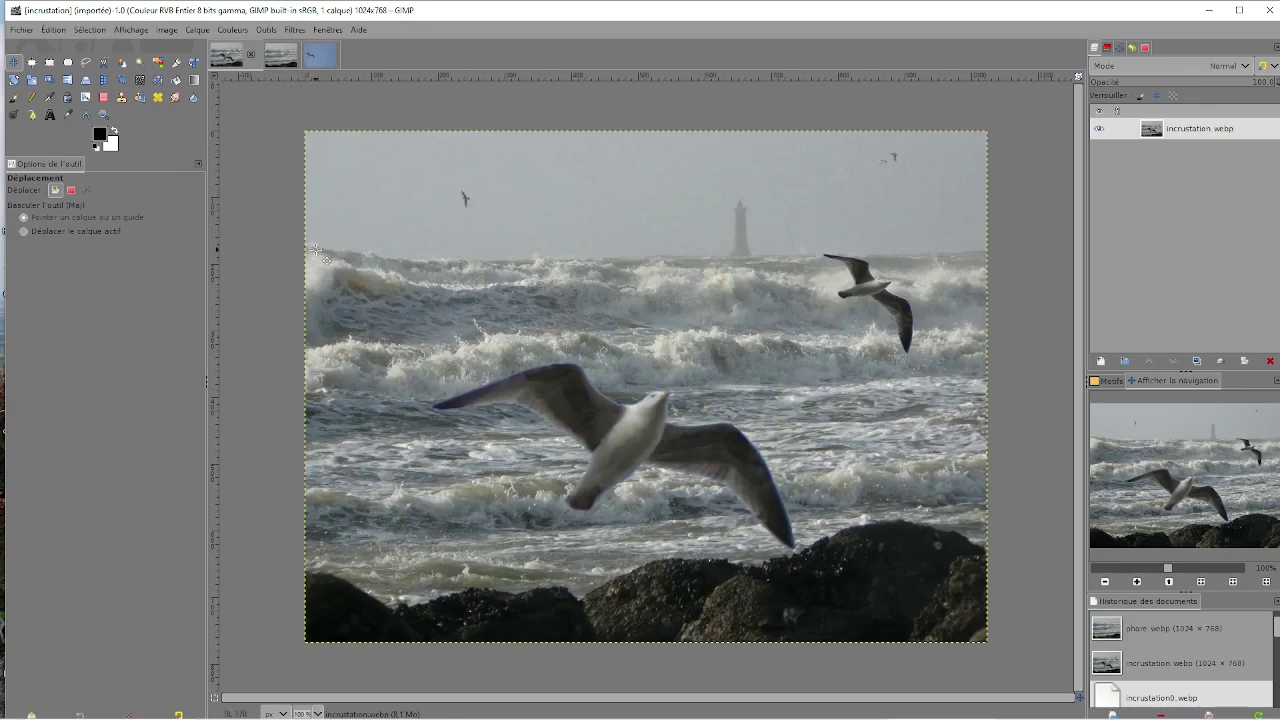
Step: In Mouette-scaled, start a Fuzzy Select of the sky with Draw mask enabled
click(321, 66)
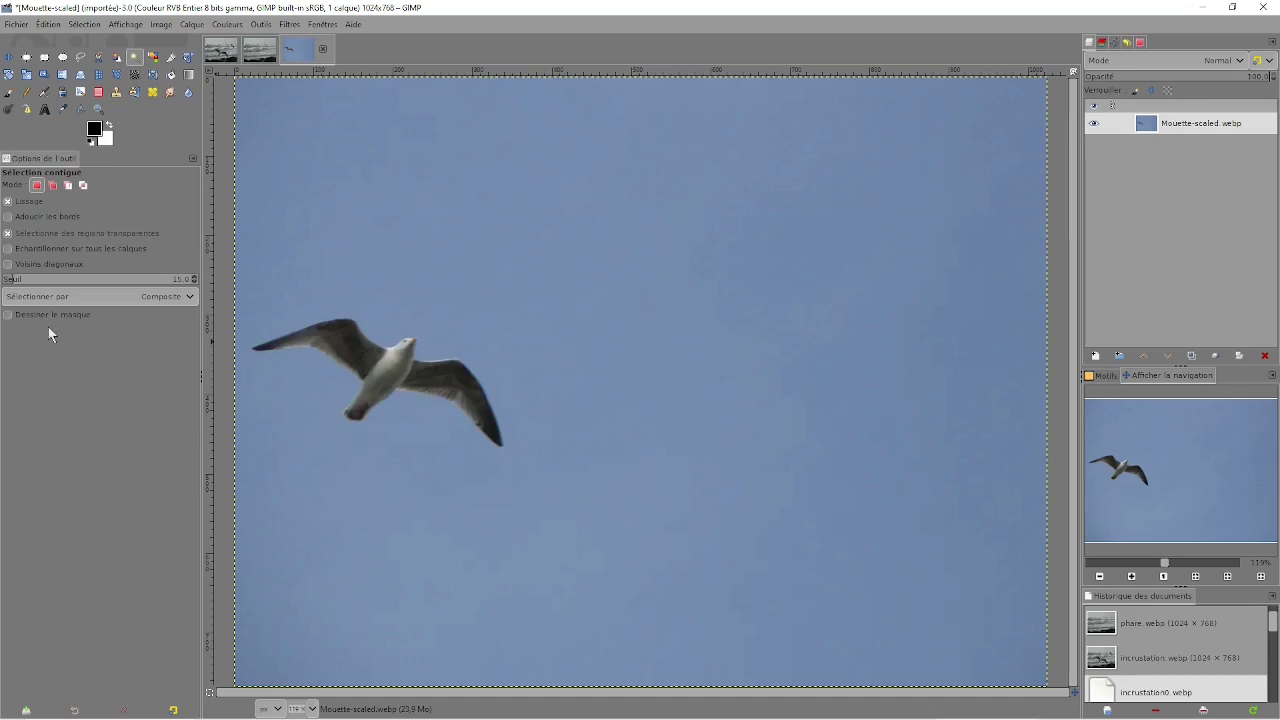
click(135, 60)
click(7, 315)
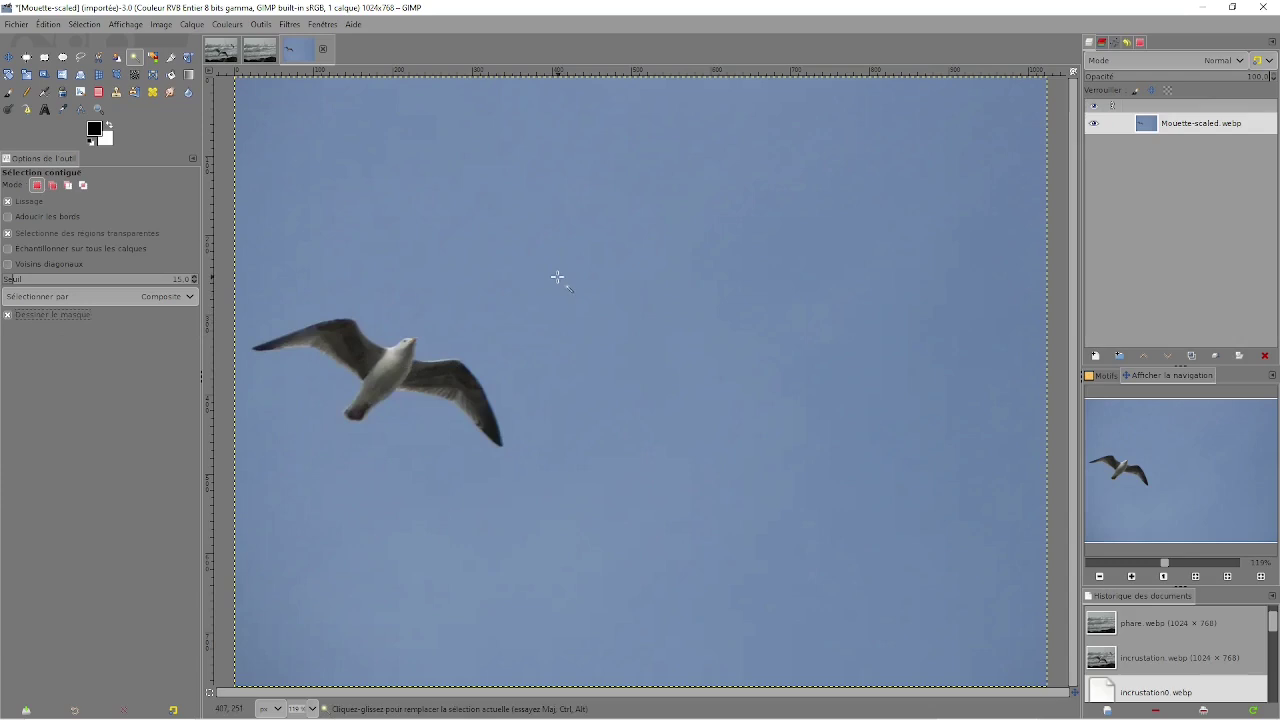
drag(557, 277, 557, 277)
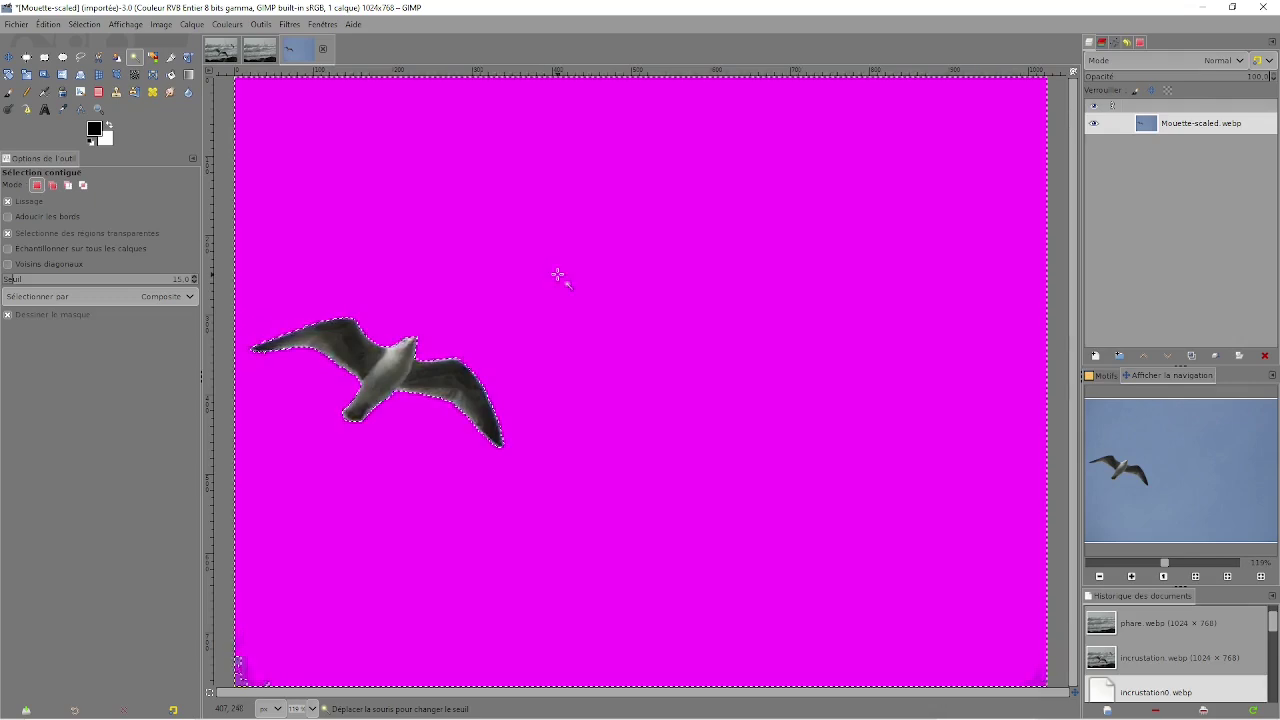
Step: Tune the threshold to 25.5 so the whole sky is selected but not the gull
drag(557, 277, 558, 260)
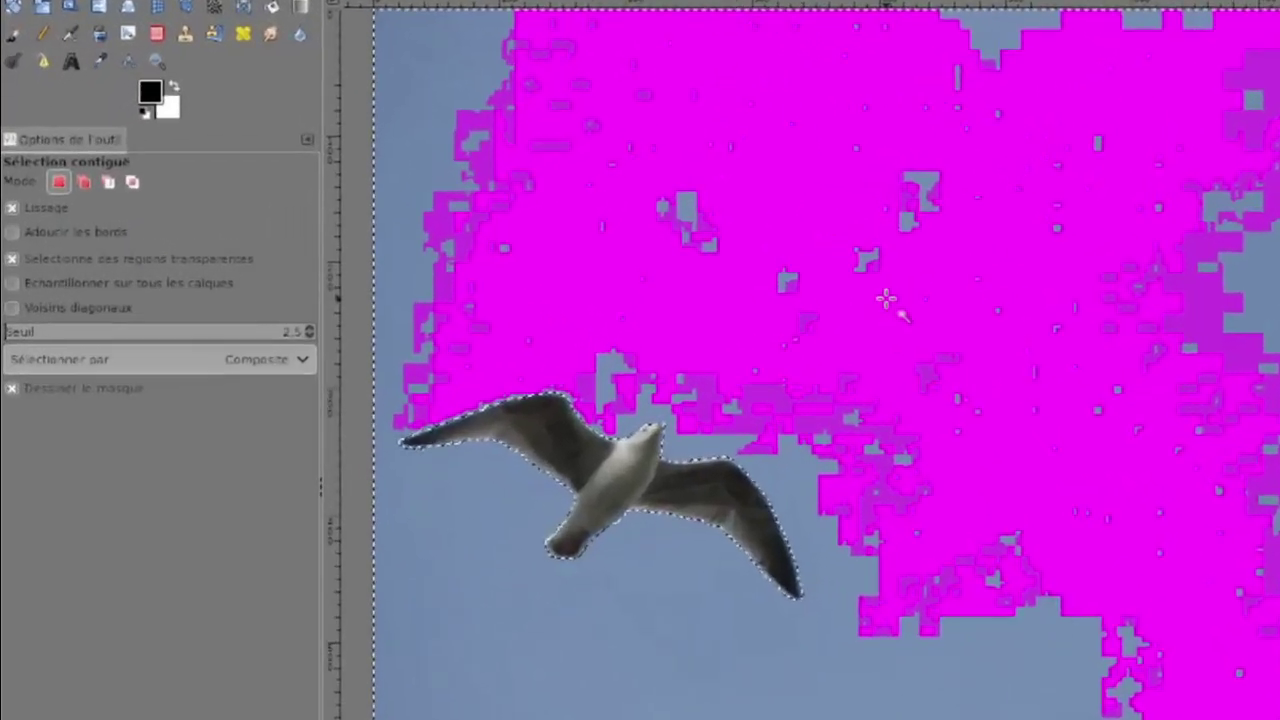
drag(887, 300, 900, 320)
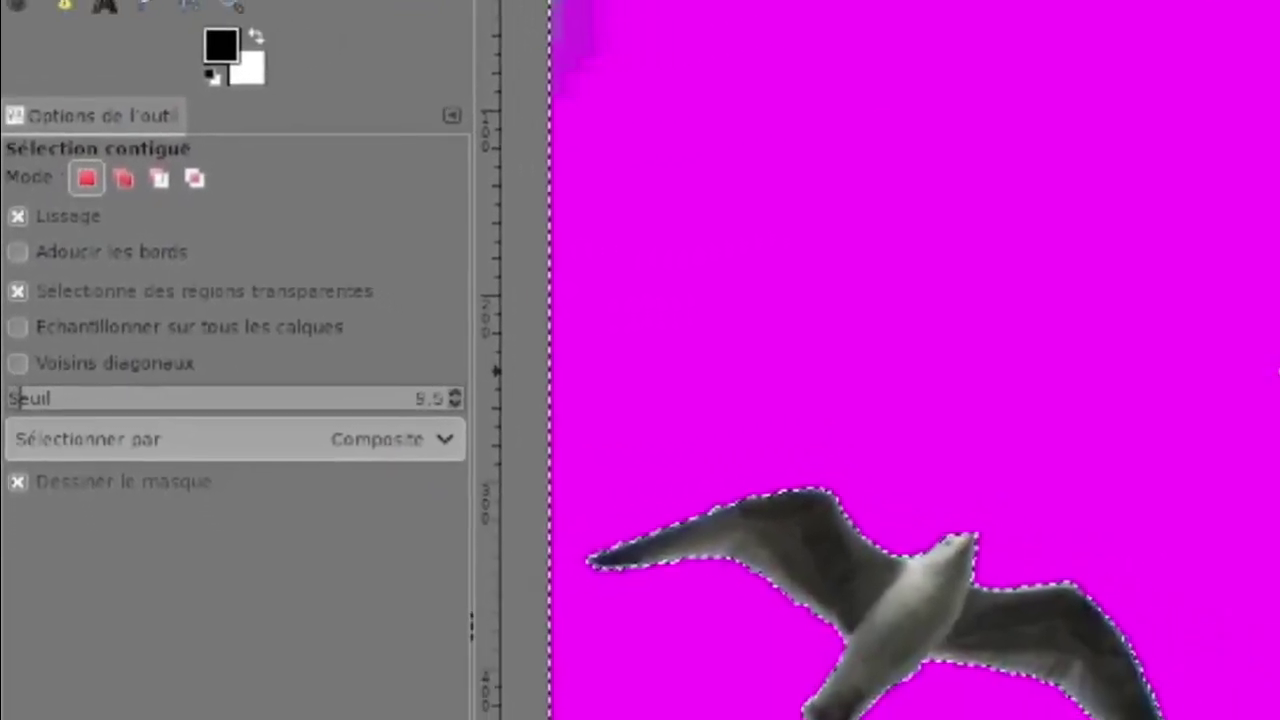
drag(1278, 370, 552, 274)
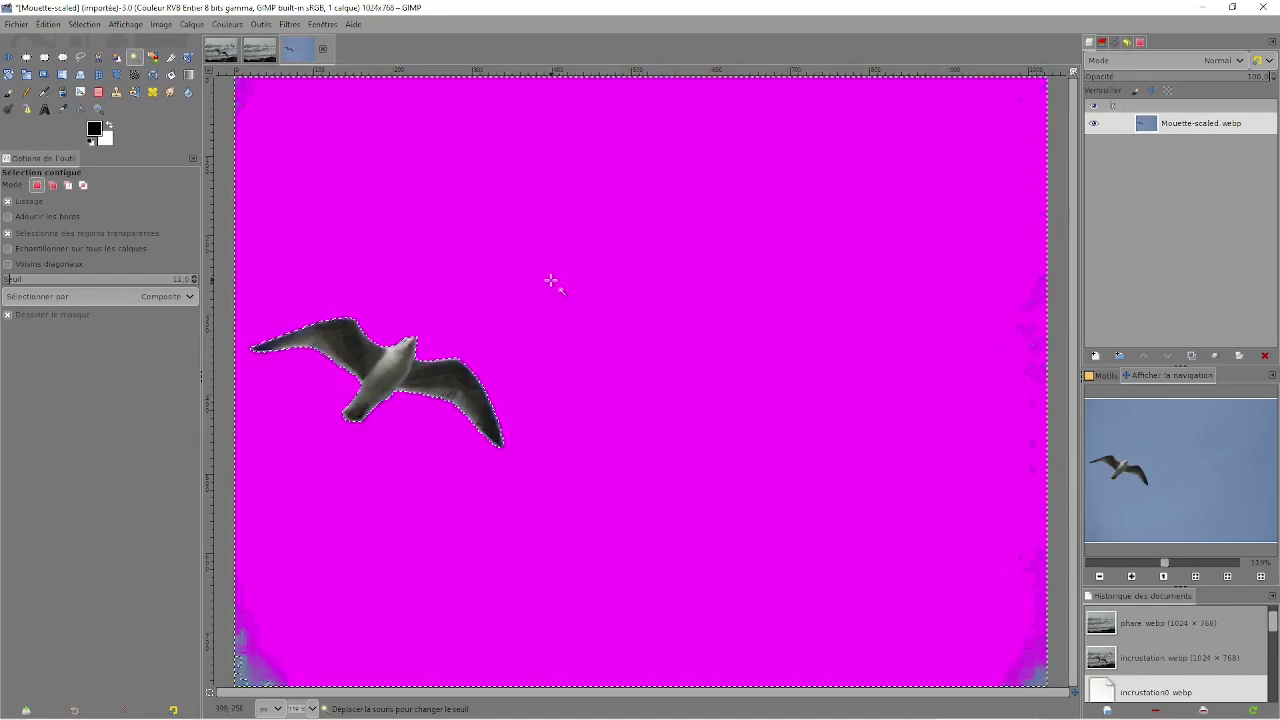
drag(550, 282, 550, 290)
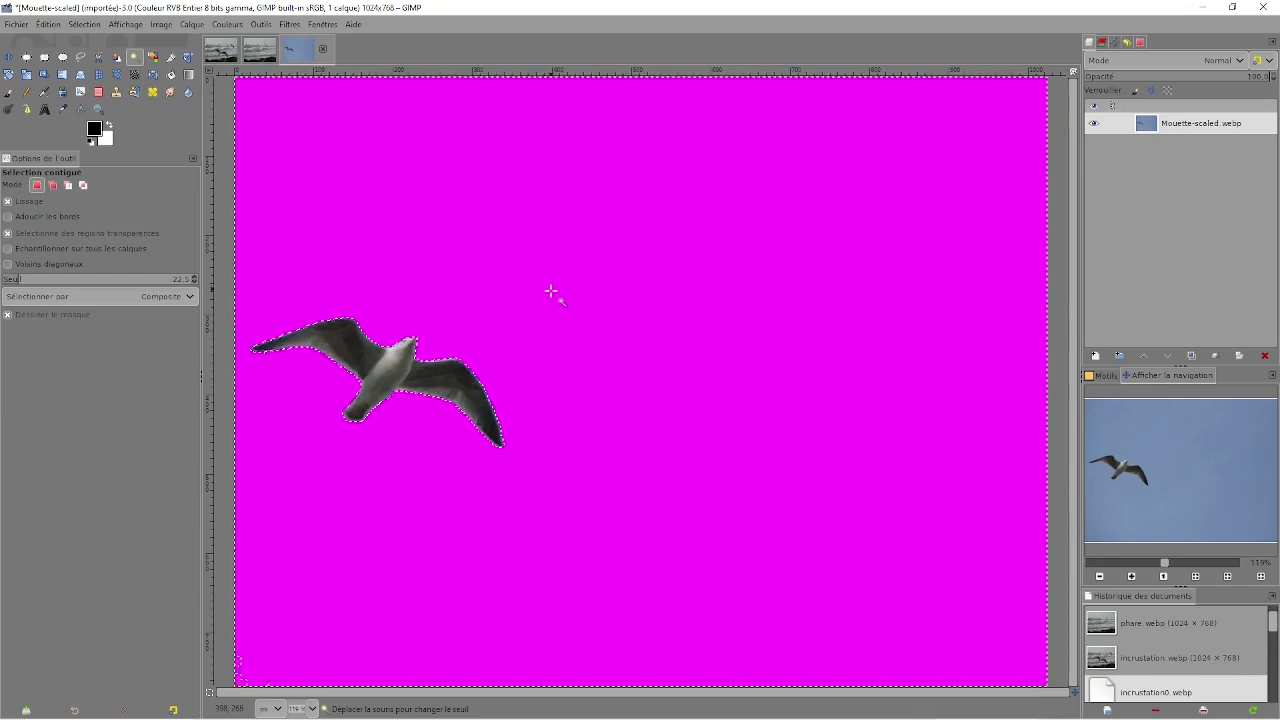
drag(550, 291, 552, 298)
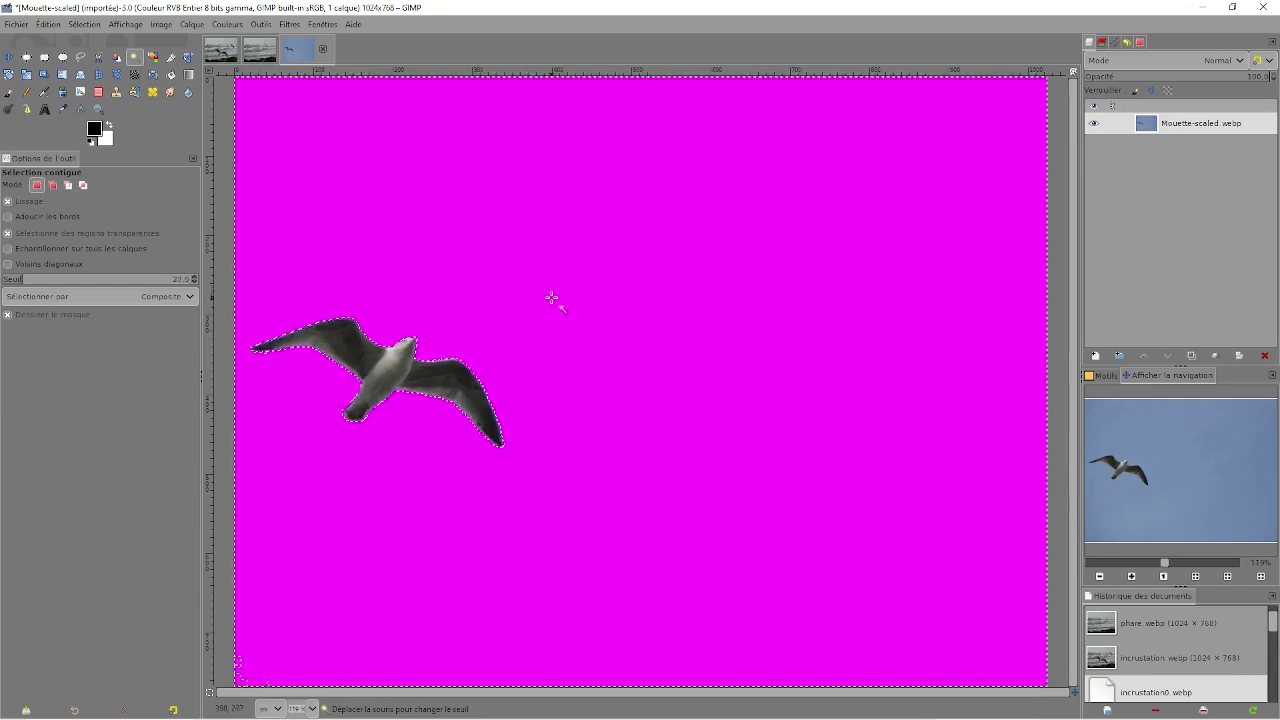
drag(551, 301, 551, 307)
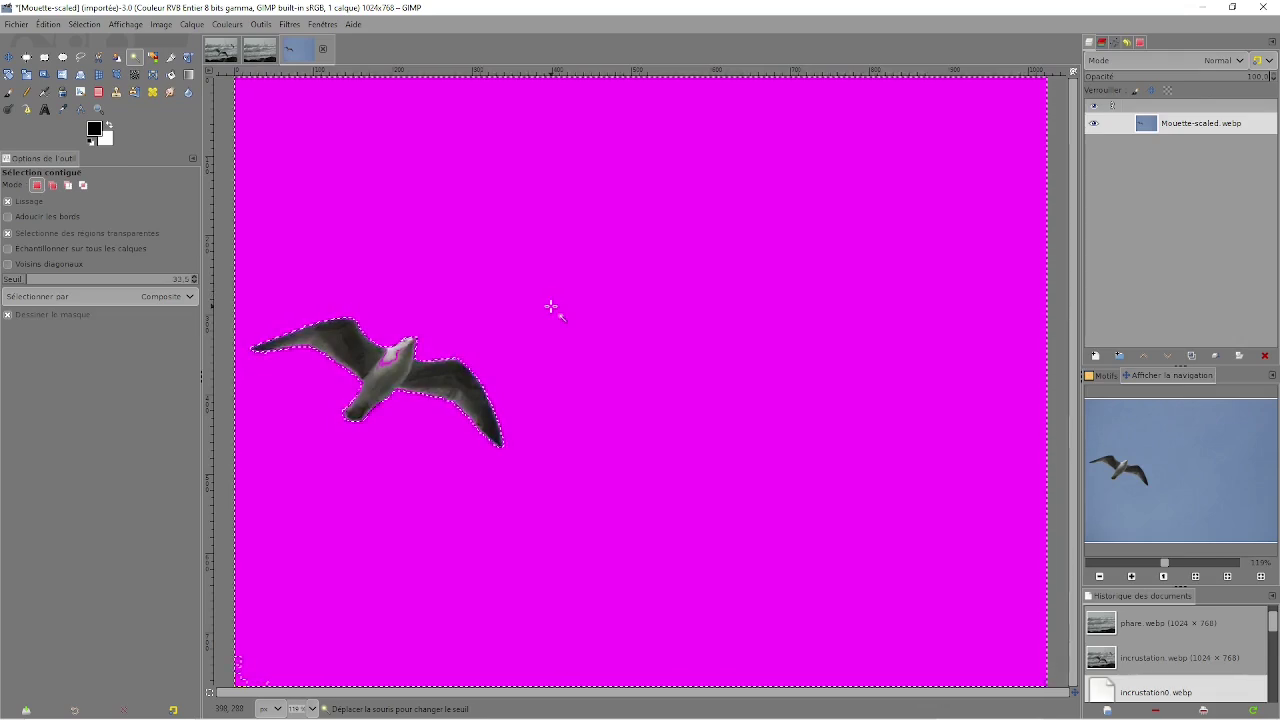
drag(551, 307, 551, 294)
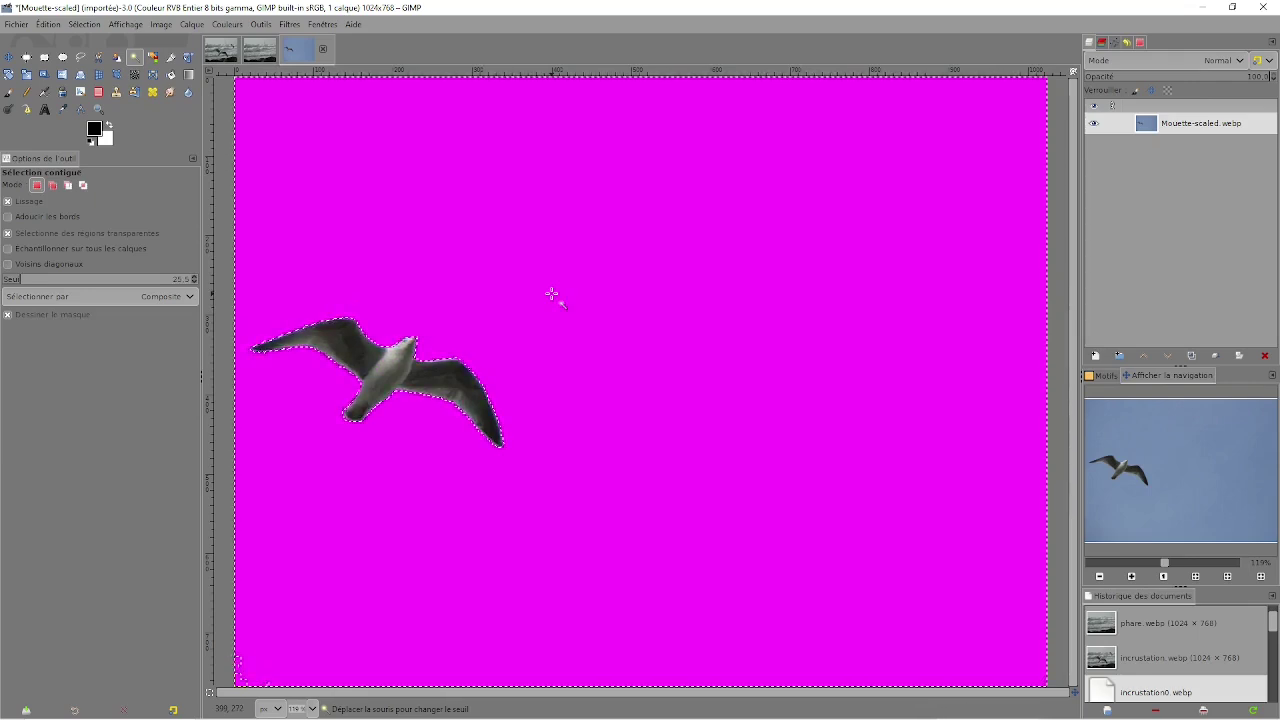
drag(551, 294, 551, 294)
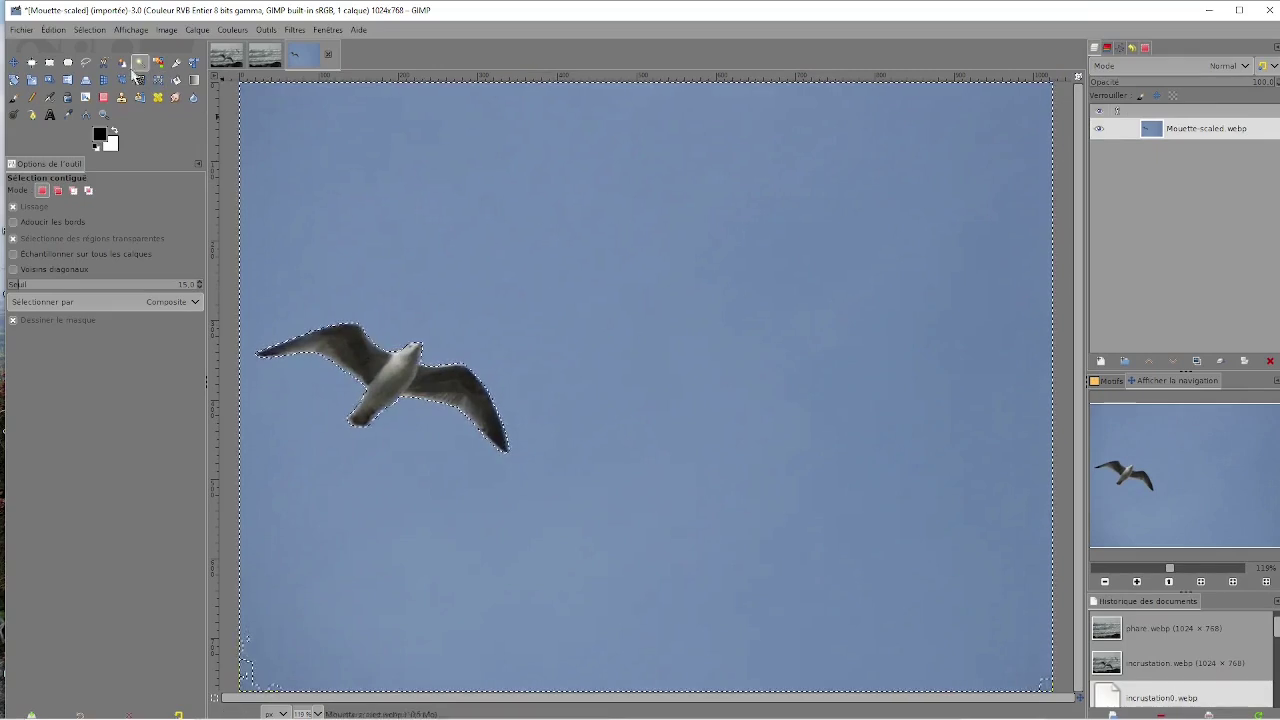
Step: Invert the selection onto the gull and copy it to the clipboard
click(89, 29)
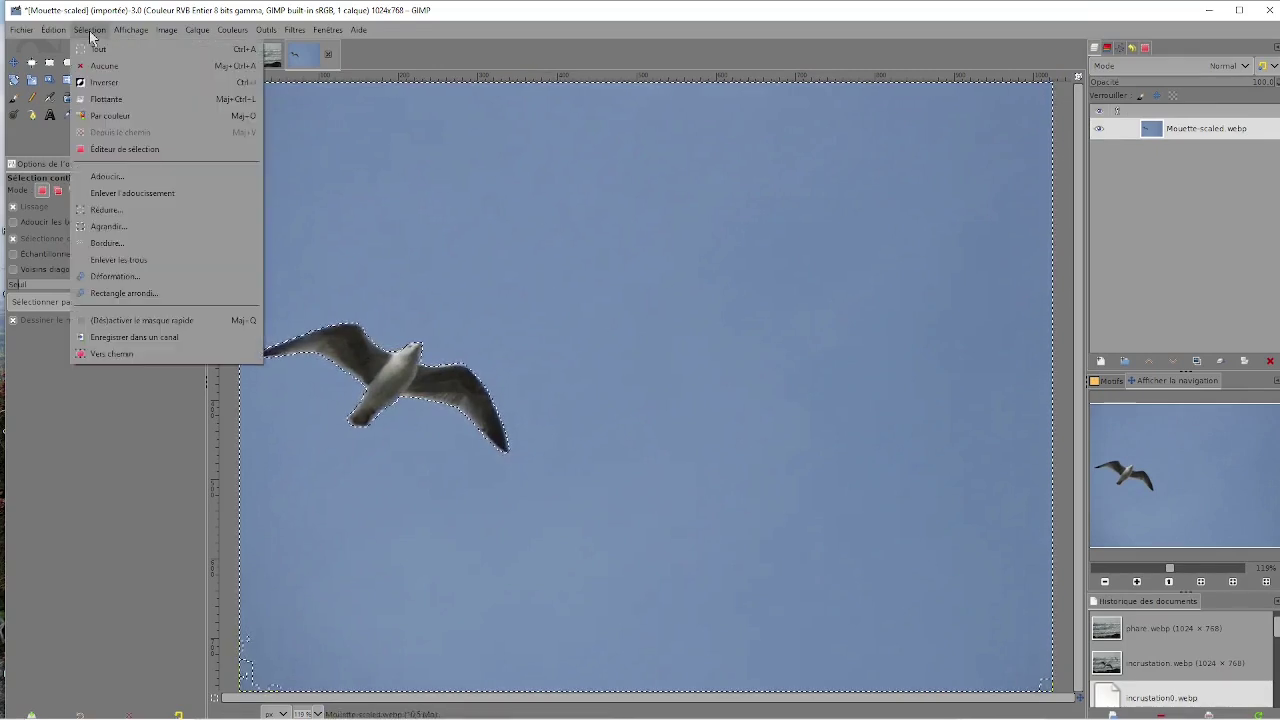
click(91, 86)
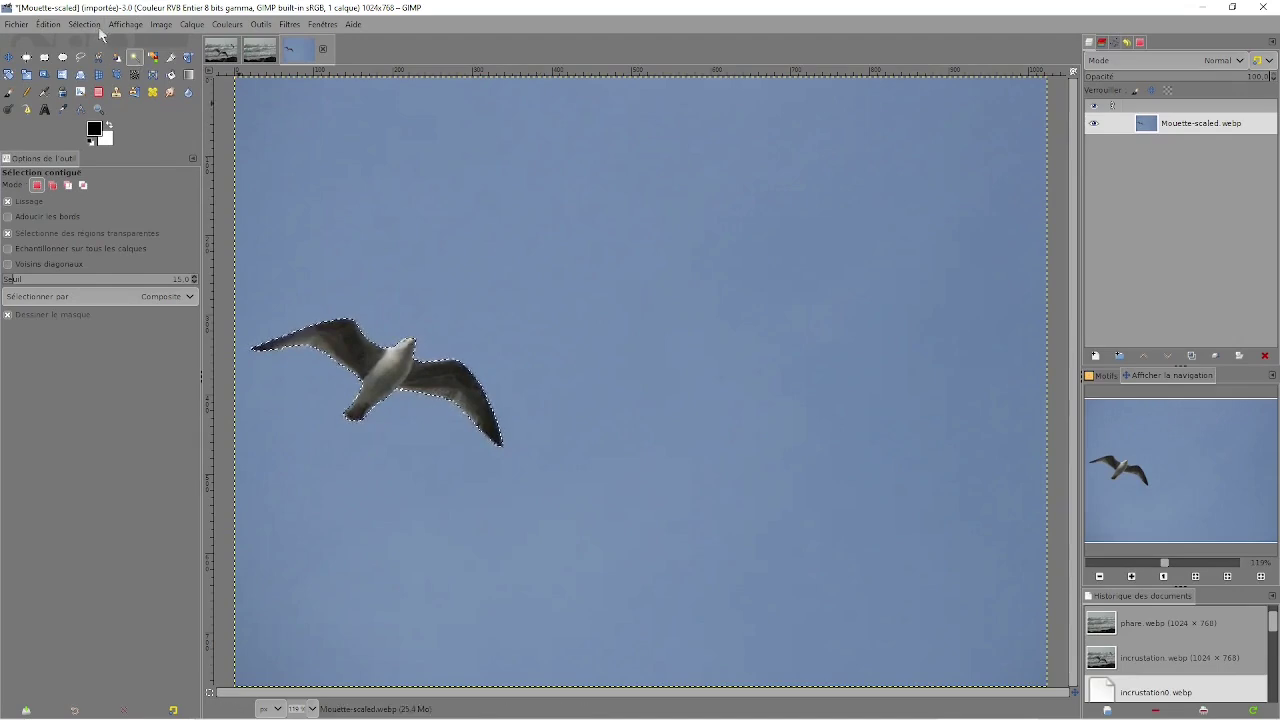
click(50, 25)
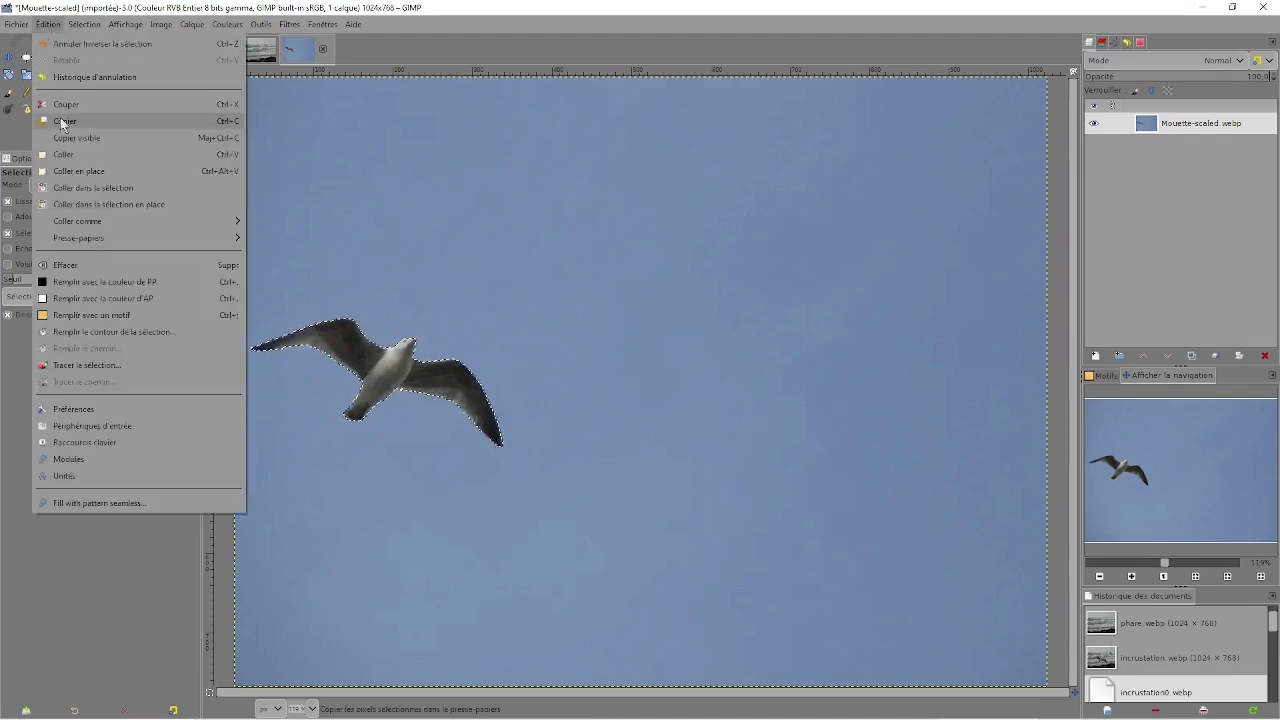
click(62, 121)
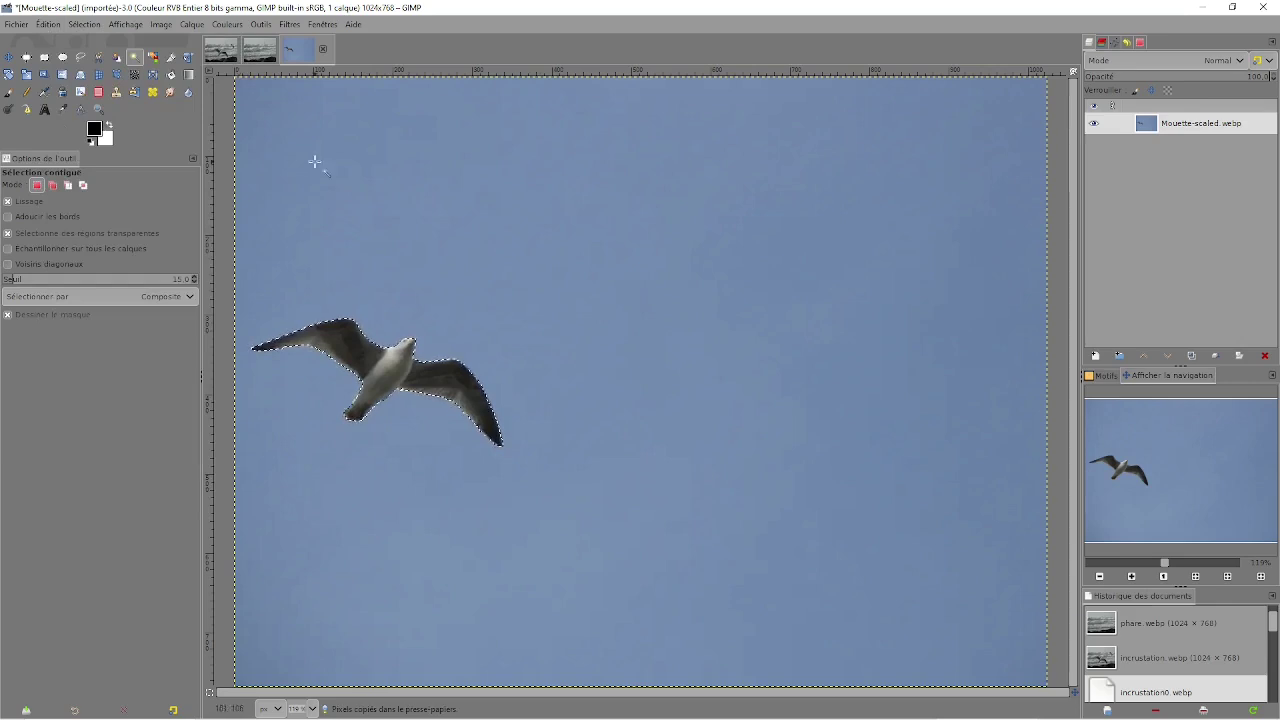
Step: Paste the gull into phare.webp as new layer 'Calque copié' near the centre
click(260, 52)
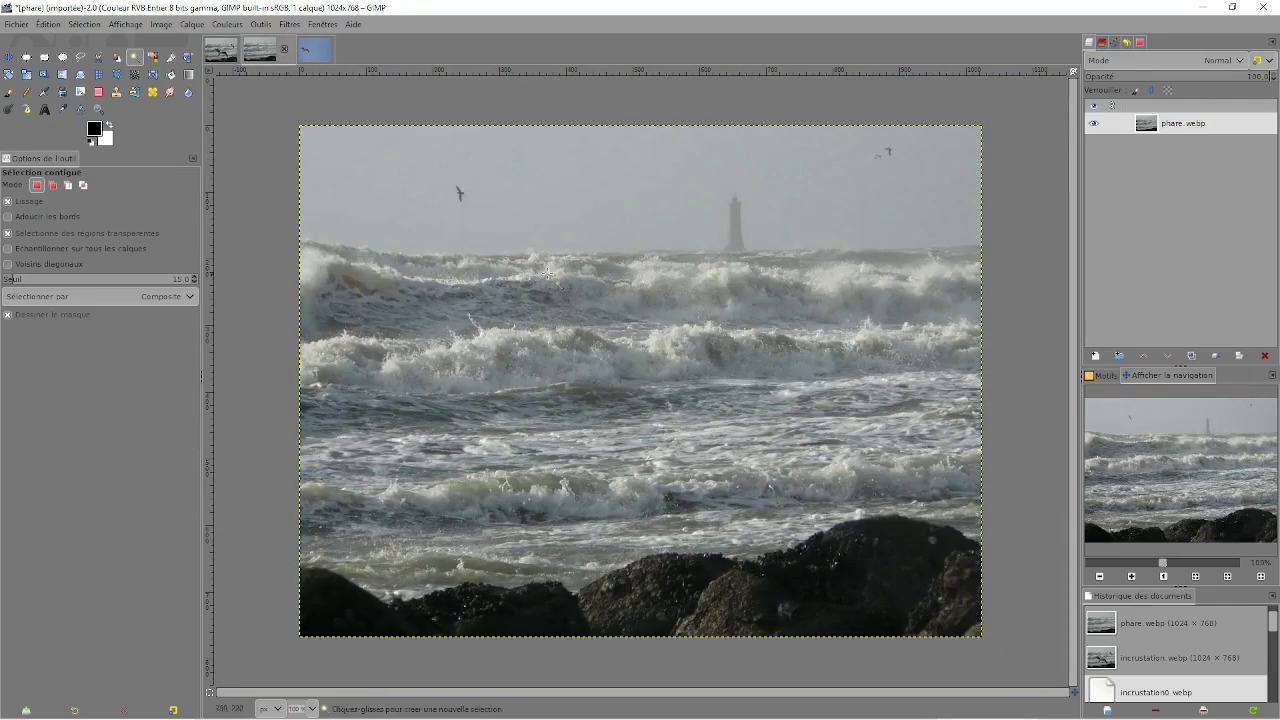
key(ctrl)
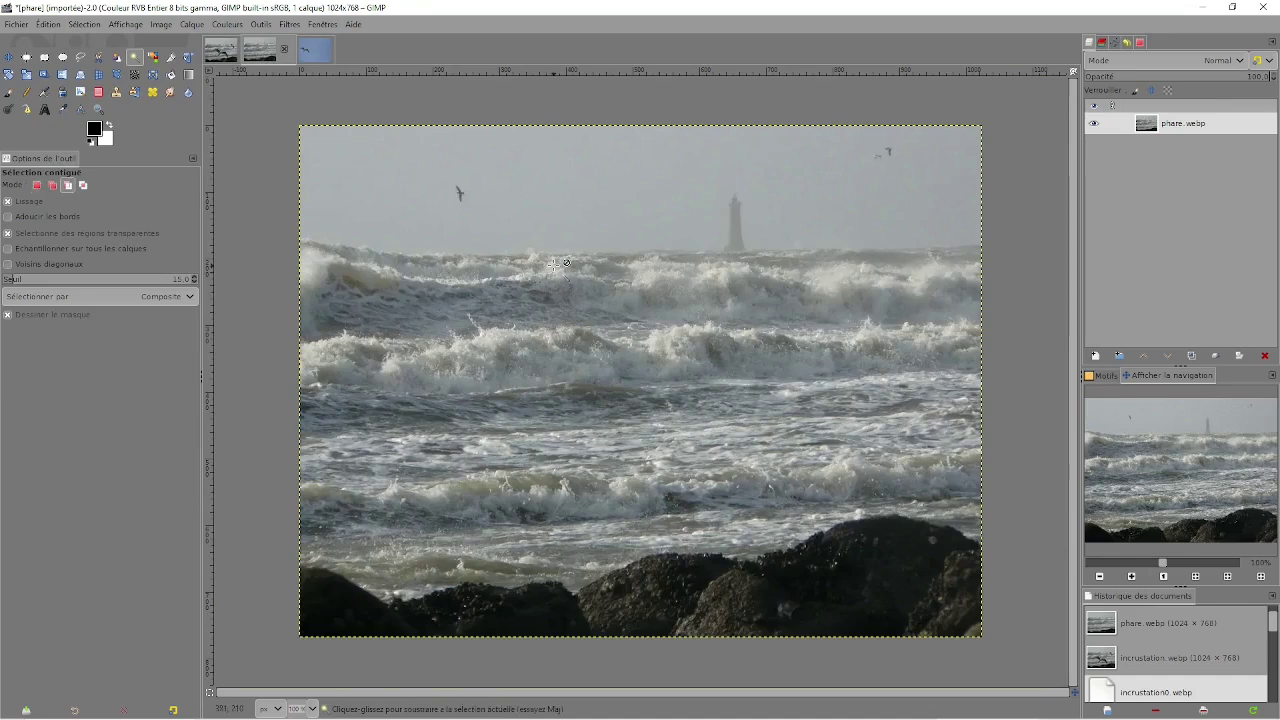
key(ctrl+v)
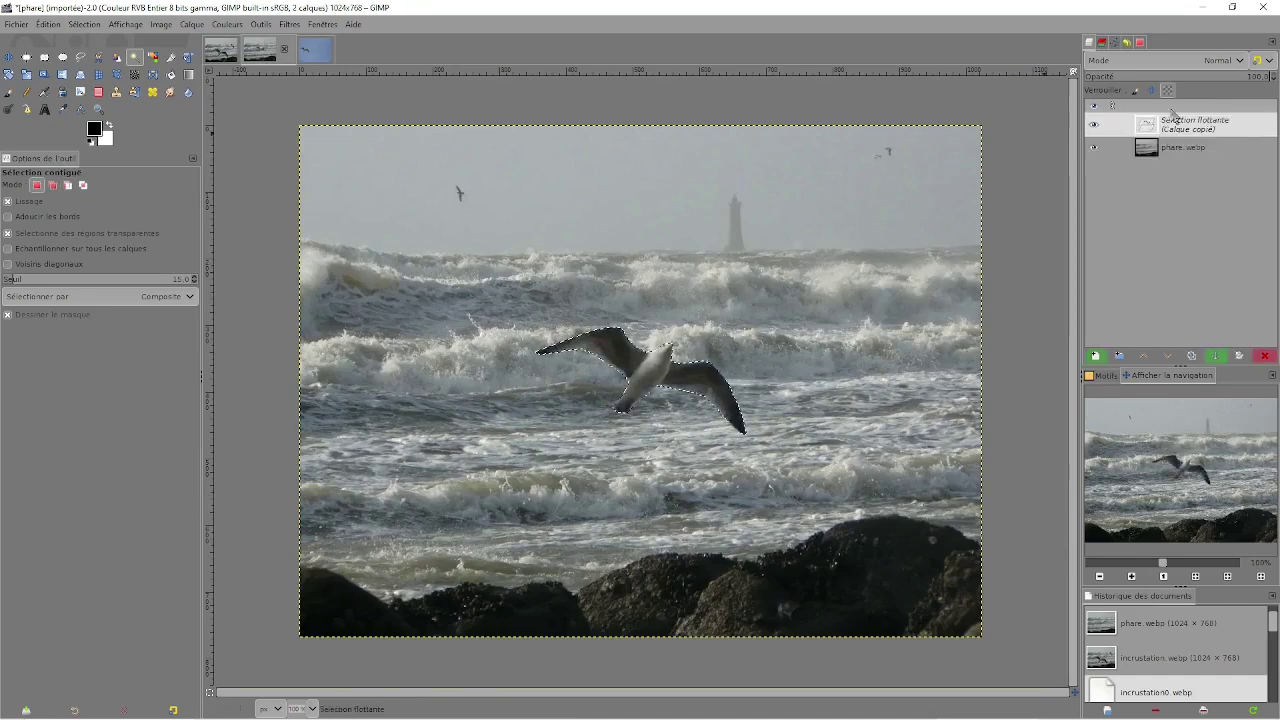
mouse_move(1195, 125)
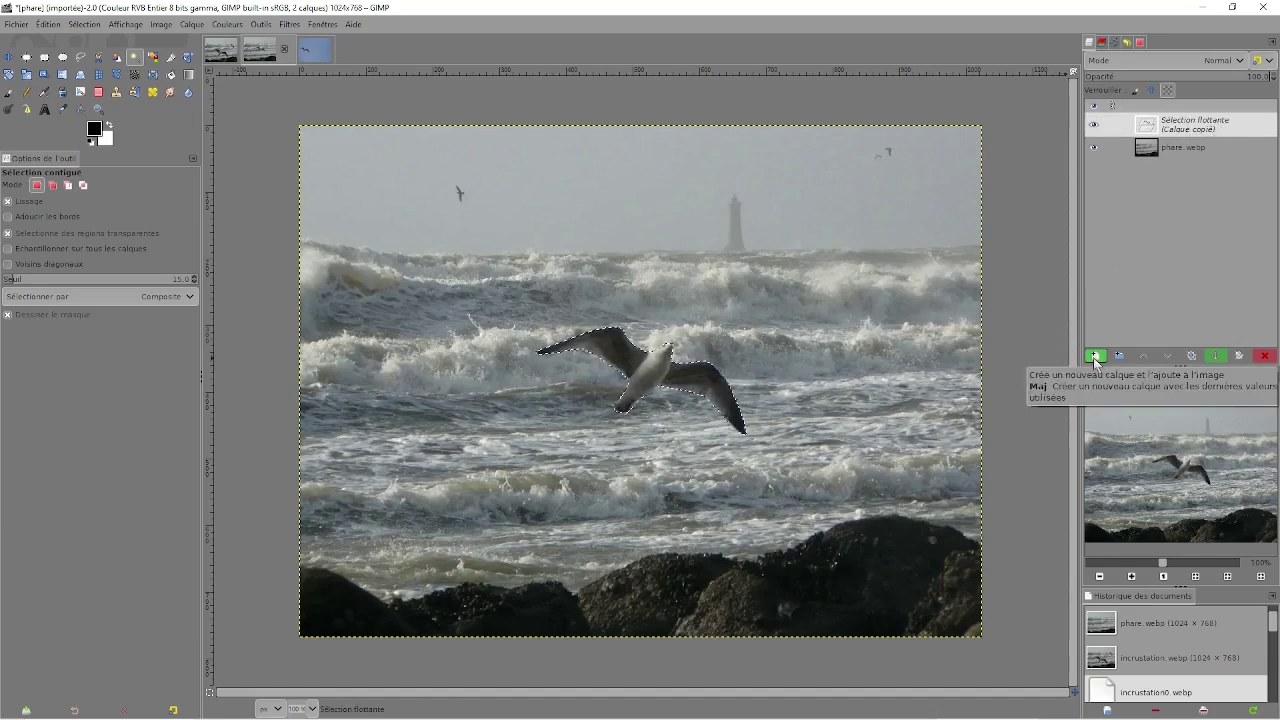
click(1095, 357)
key(m)
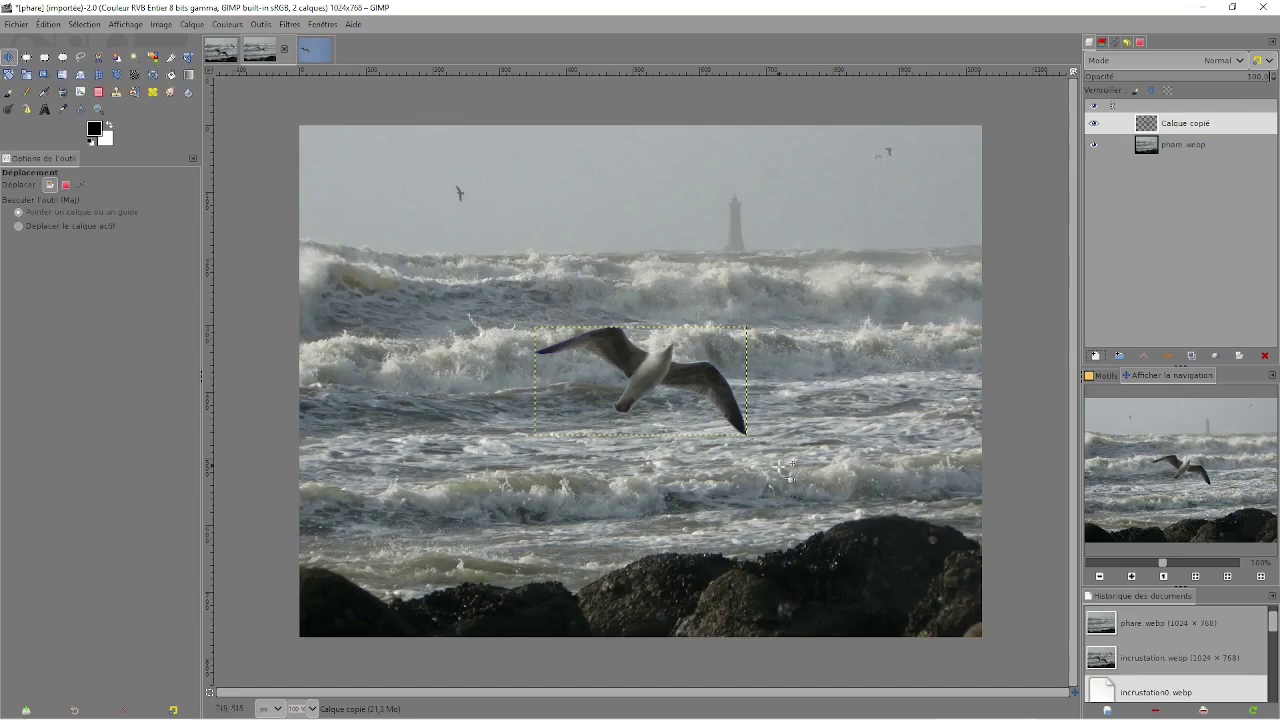
drag(651, 381, 698, 436)
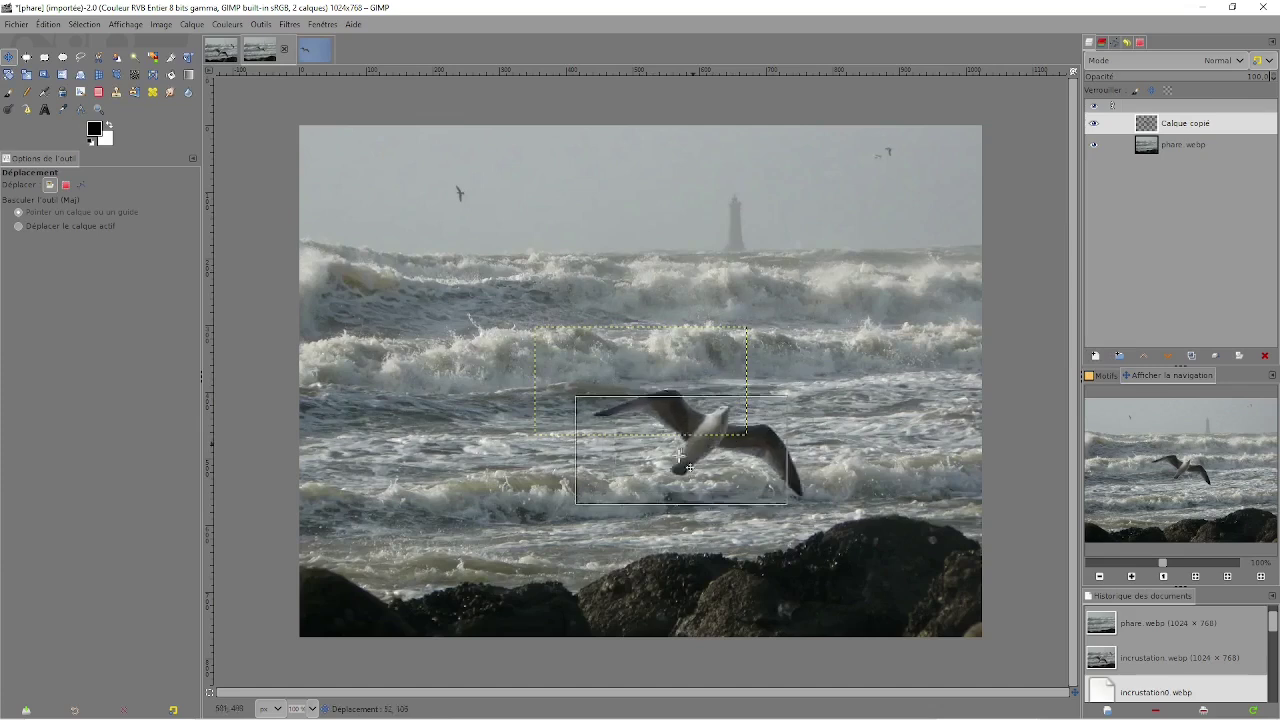
drag(698, 436, 655, 400)
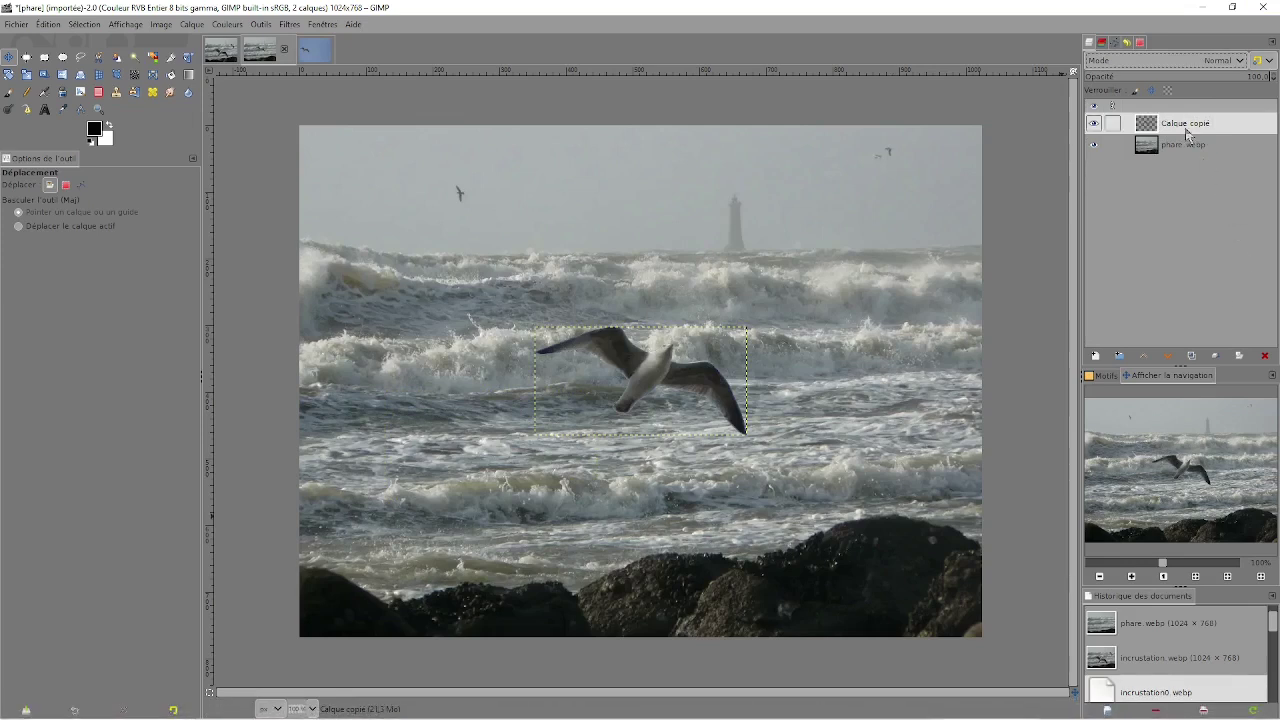
double_click(1178, 126)
Step: Rename the 'Calque copié' layer to 'mouette'
click(1175, 123)
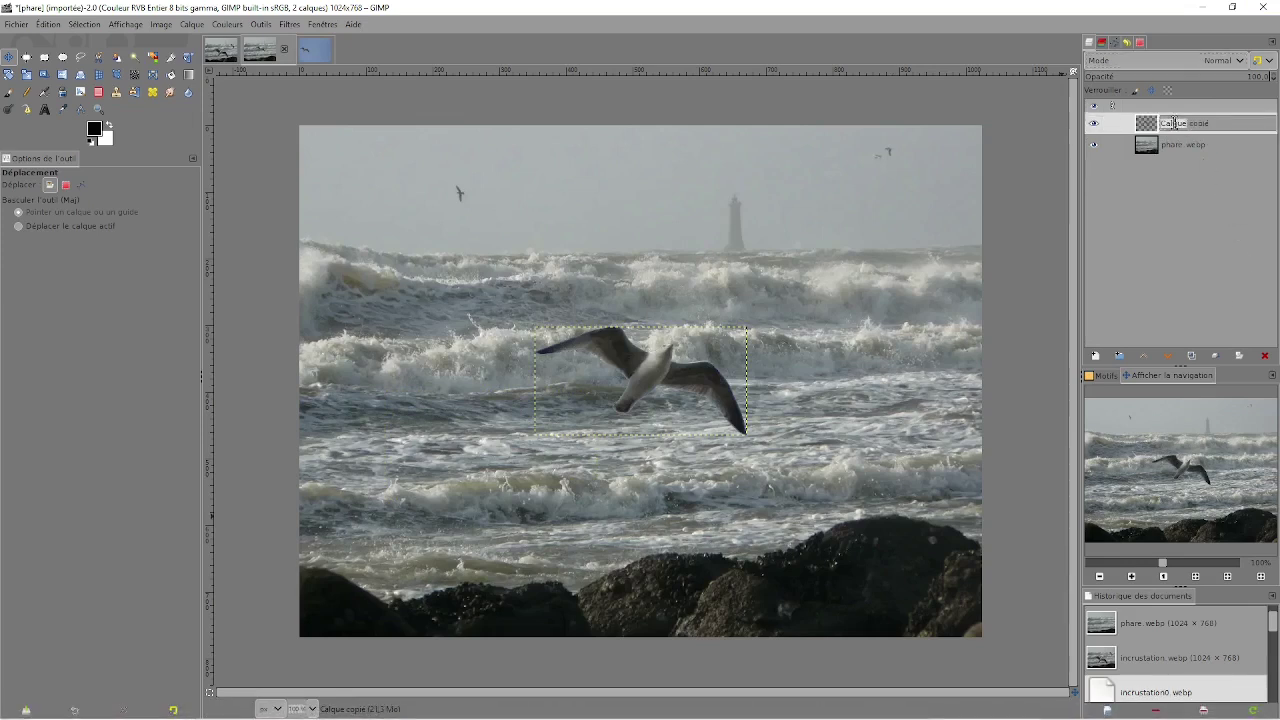
triple_click(1175, 123)
text(mouette)
key(Return)
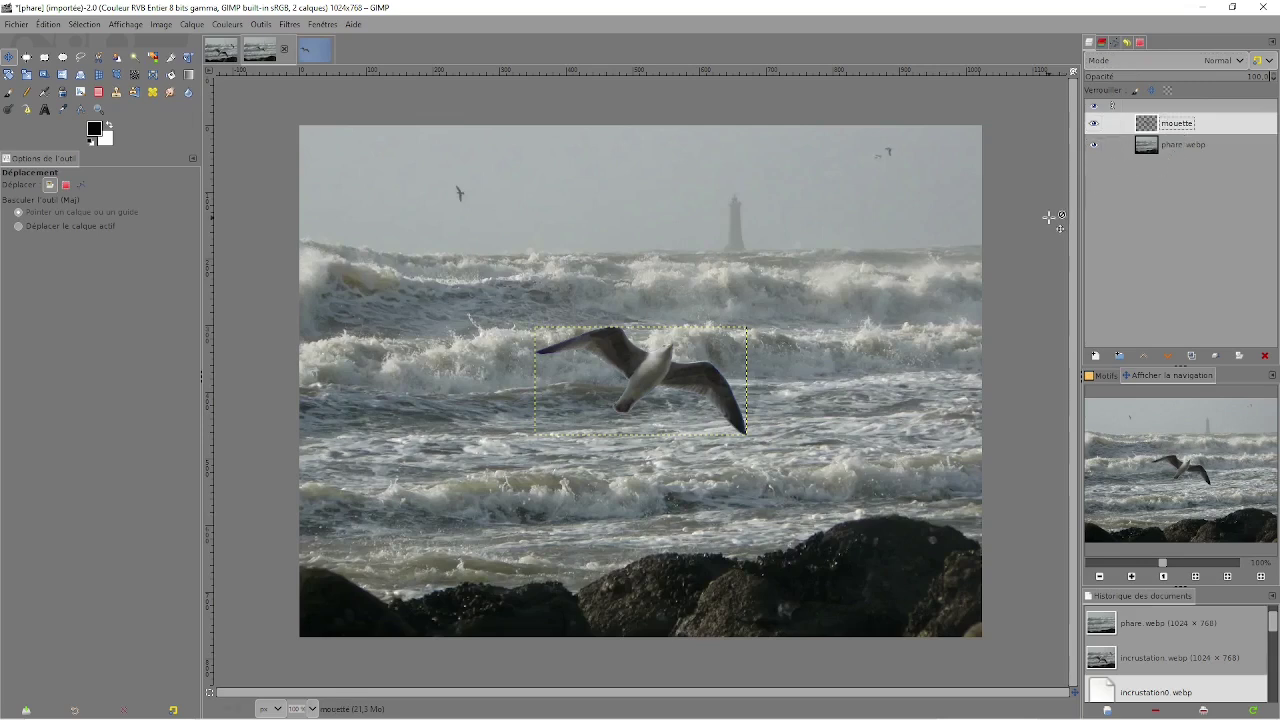
Step: Duplicate mouette, move the copy to upper right, and shift the original lower-left
click(1192, 357)
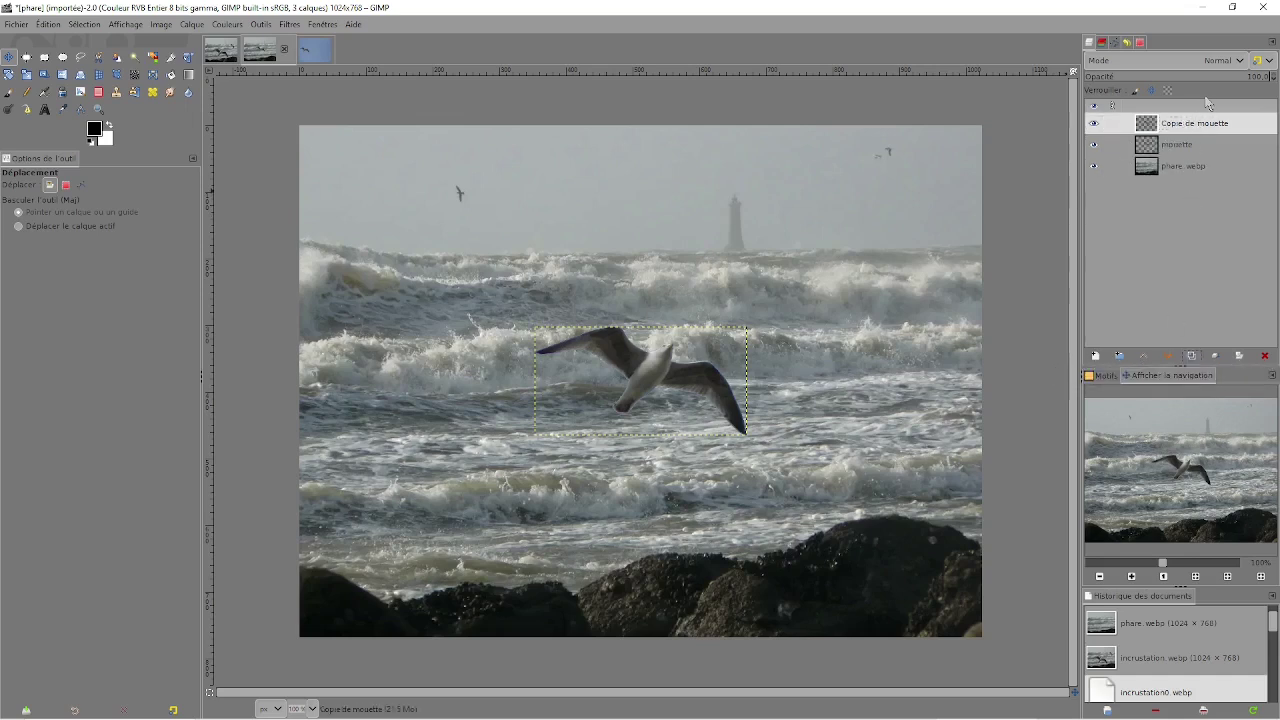
double_click(1191, 124)
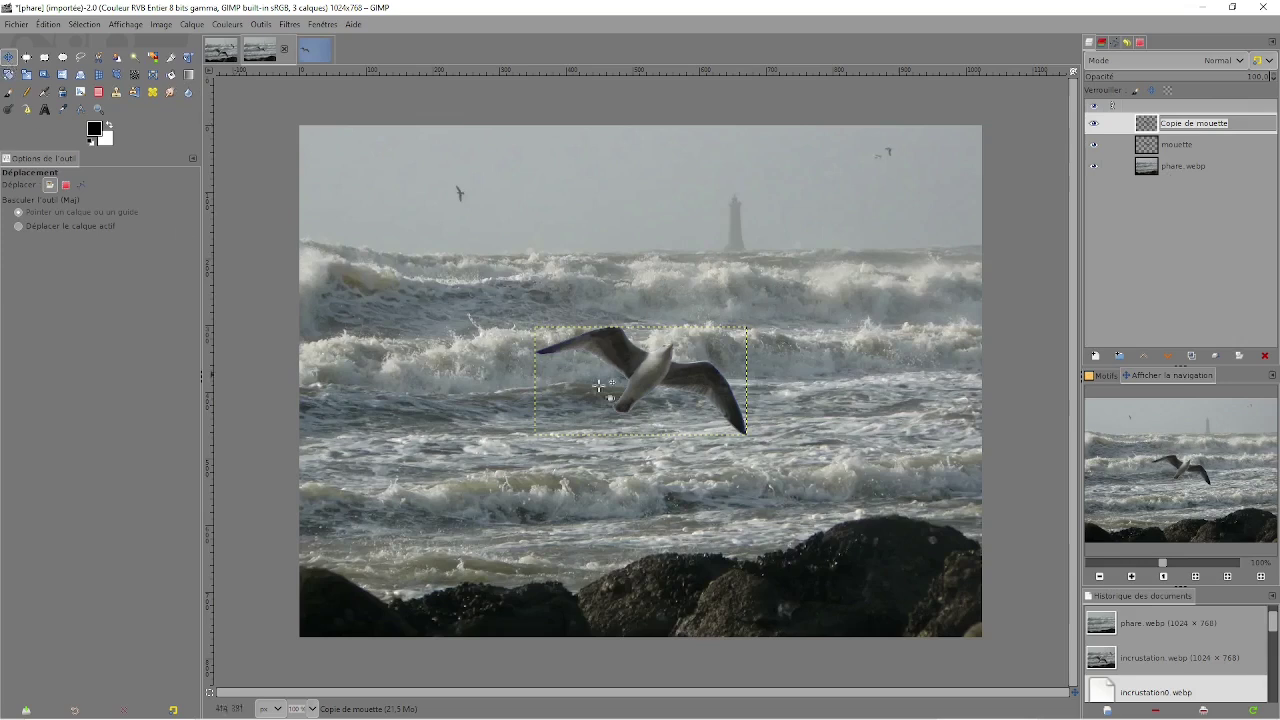
drag(633, 378, 853, 317)
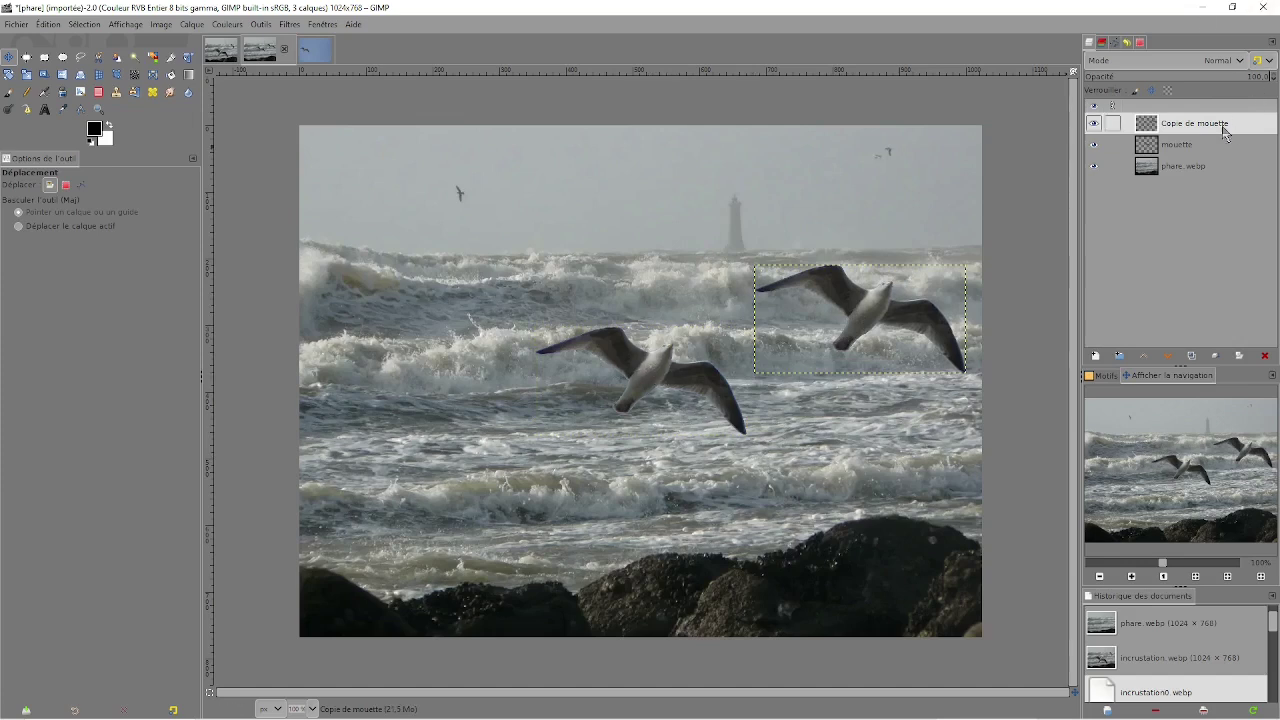
click(1178, 147)
drag(644, 385, 597, 446)
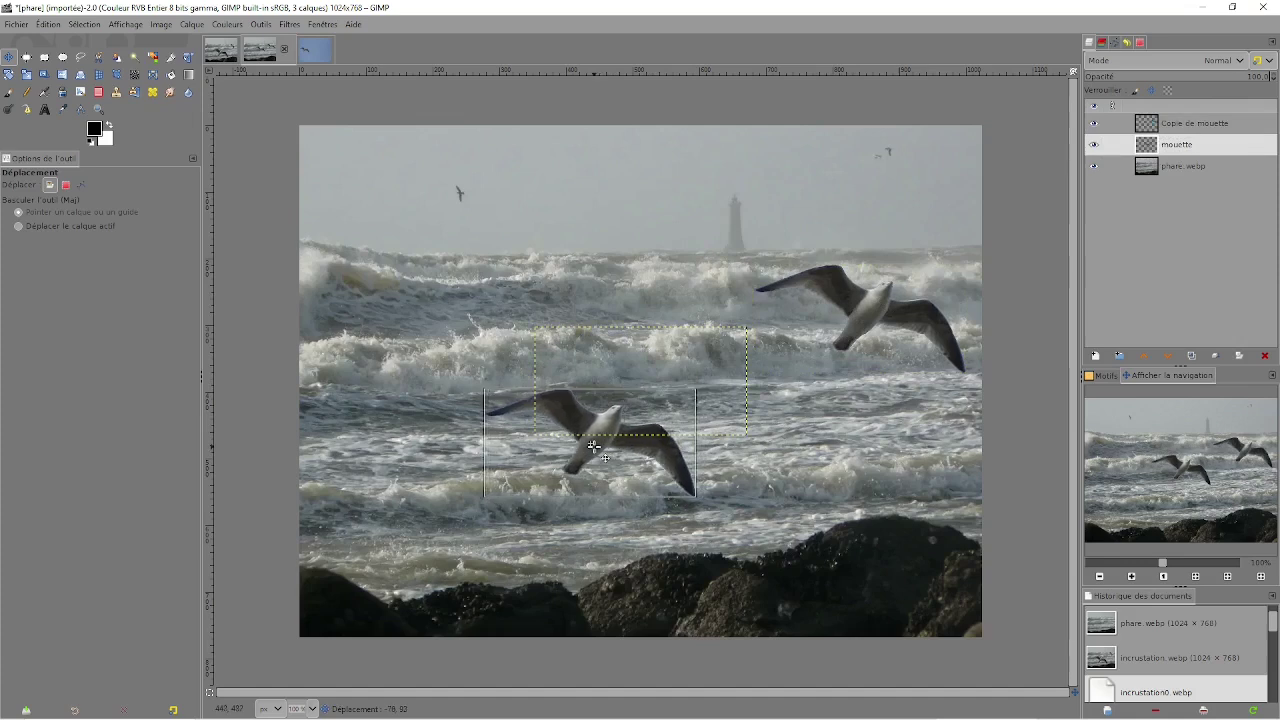
drag(597, 446, 582, 433)
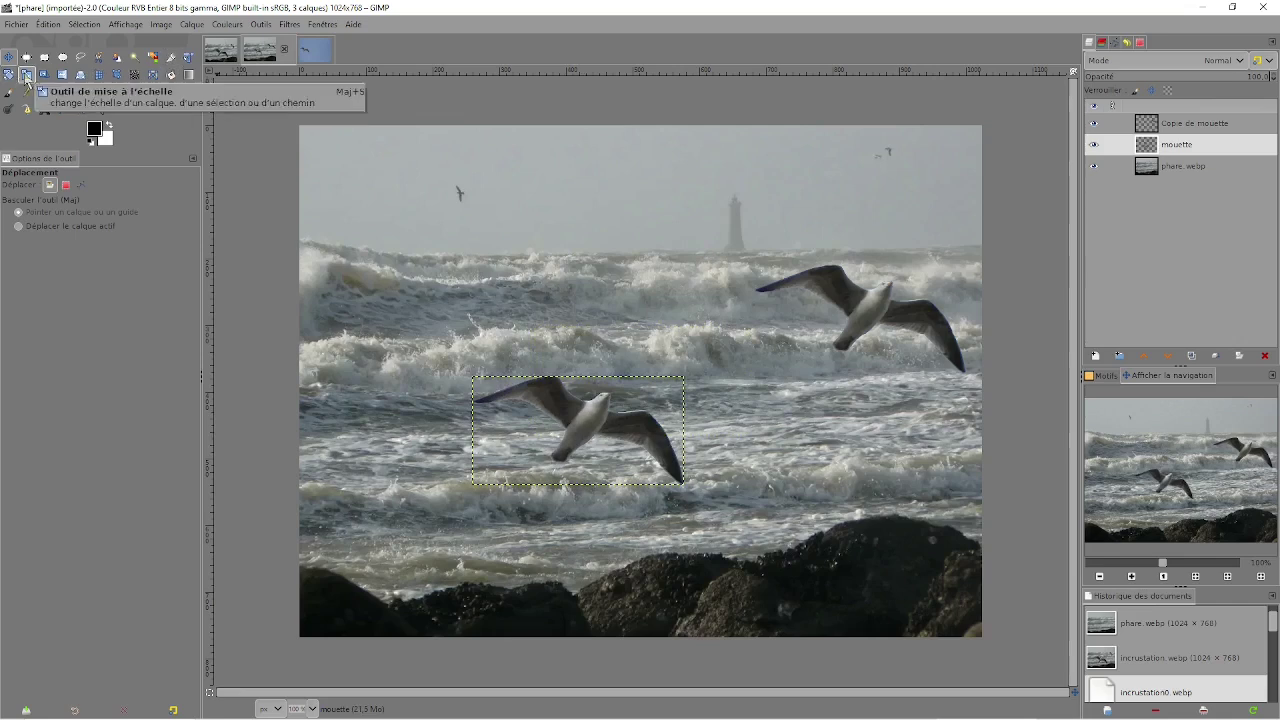
Step: Scale the mouette layer up to 592×303 px and move it slightly down
click(26, 75)
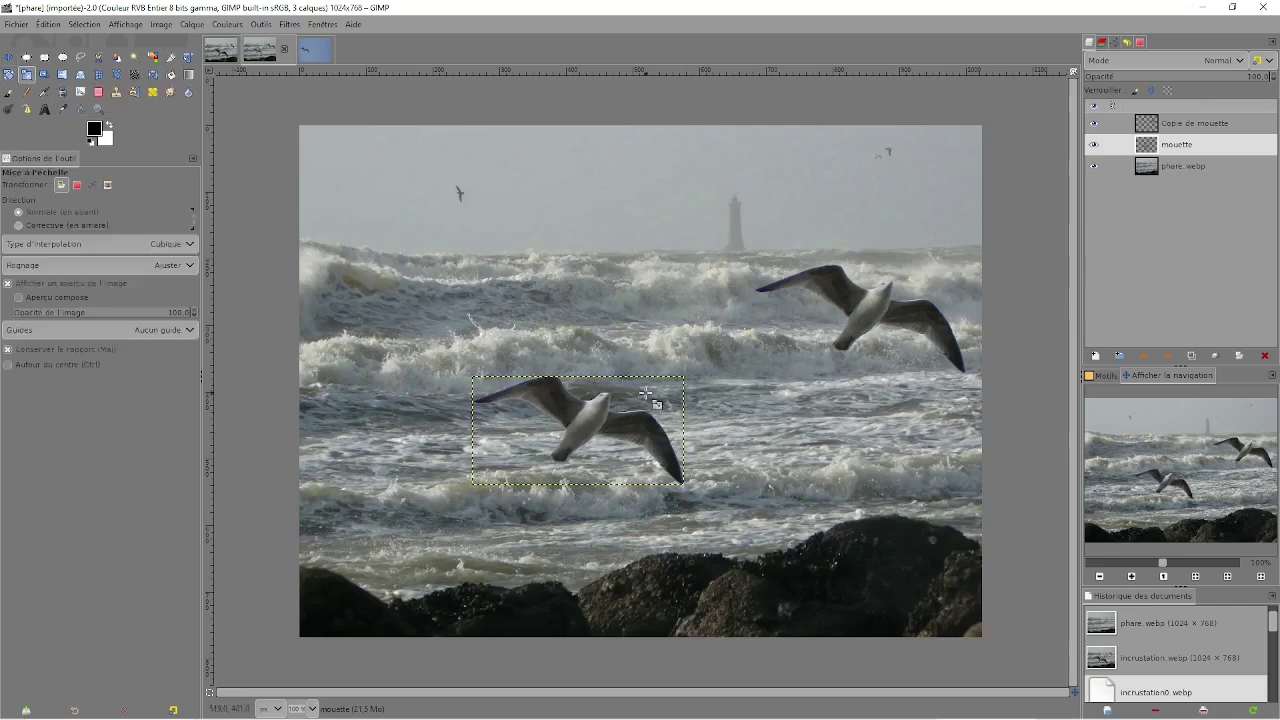
click(588, 426)
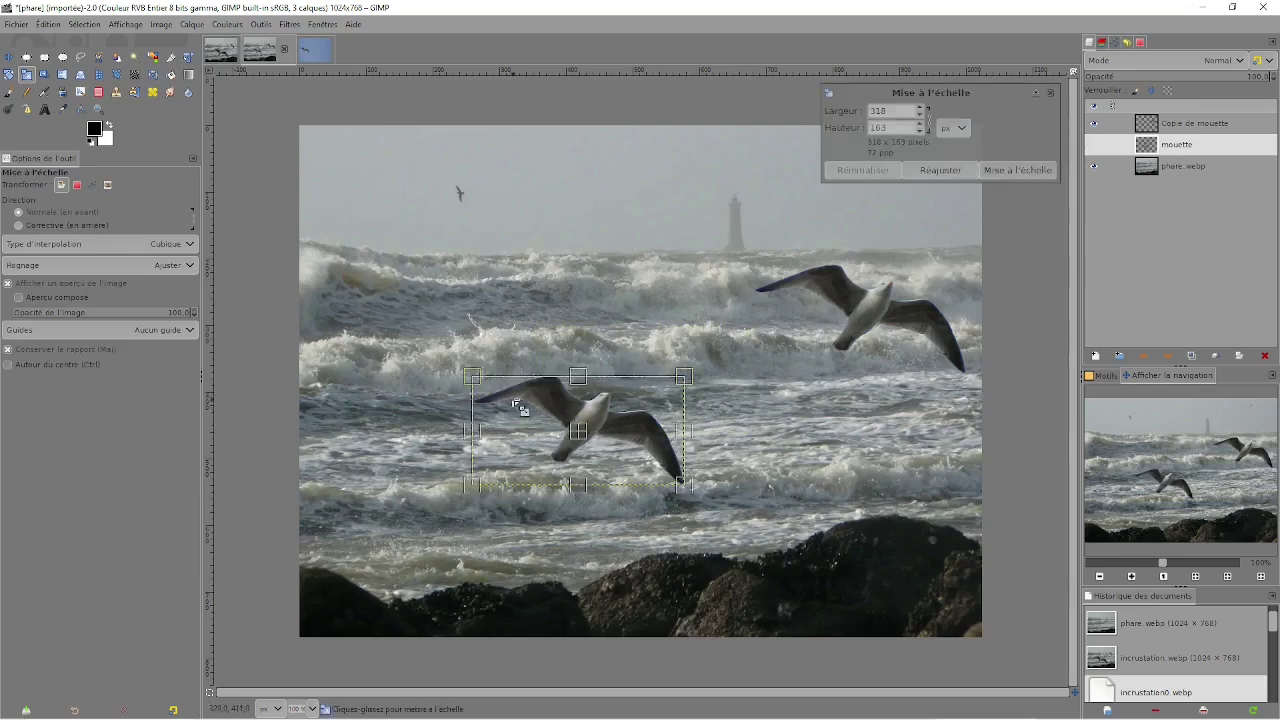
drag(476, 381, 404, 266)
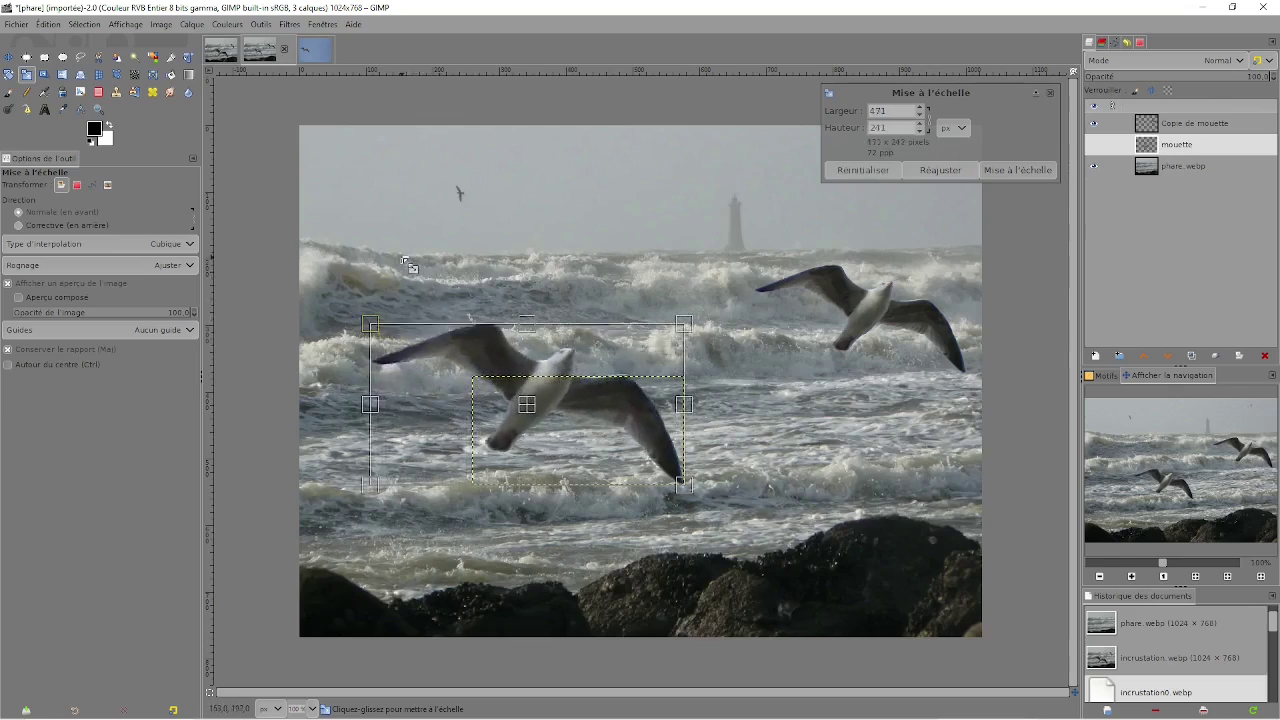
drag(572, 411, 641, 471)
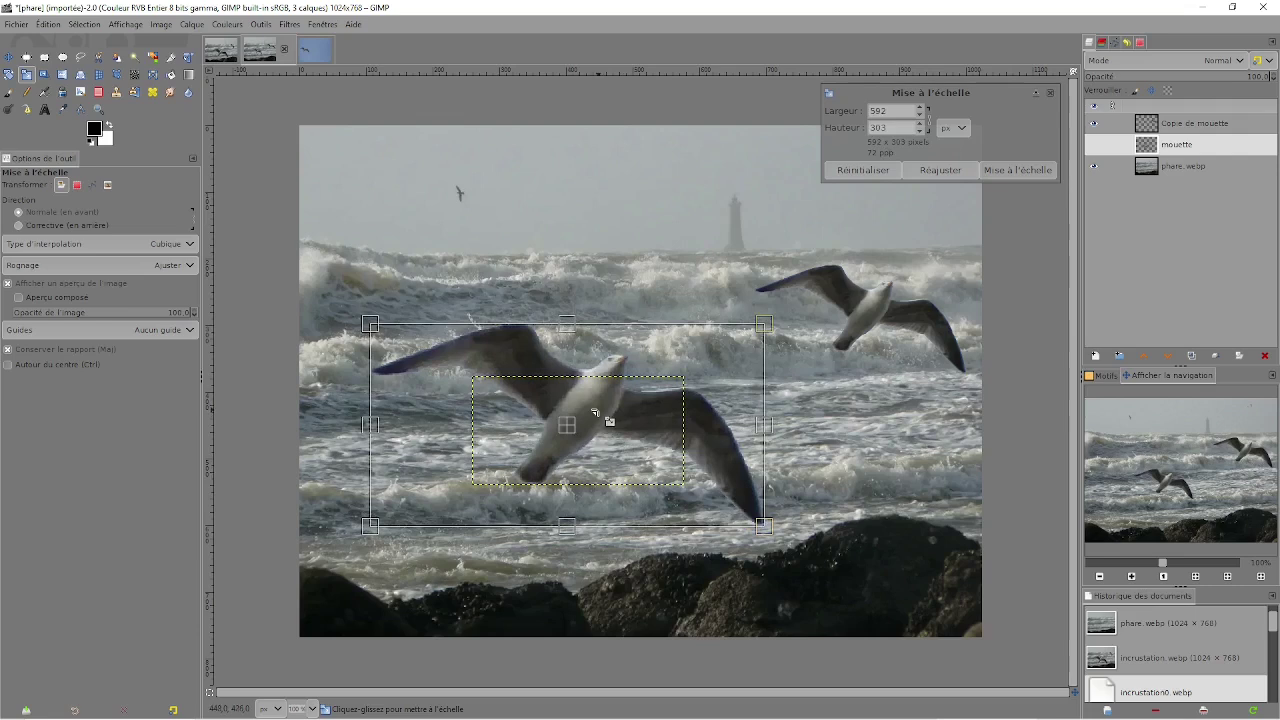
click(1018, 170)
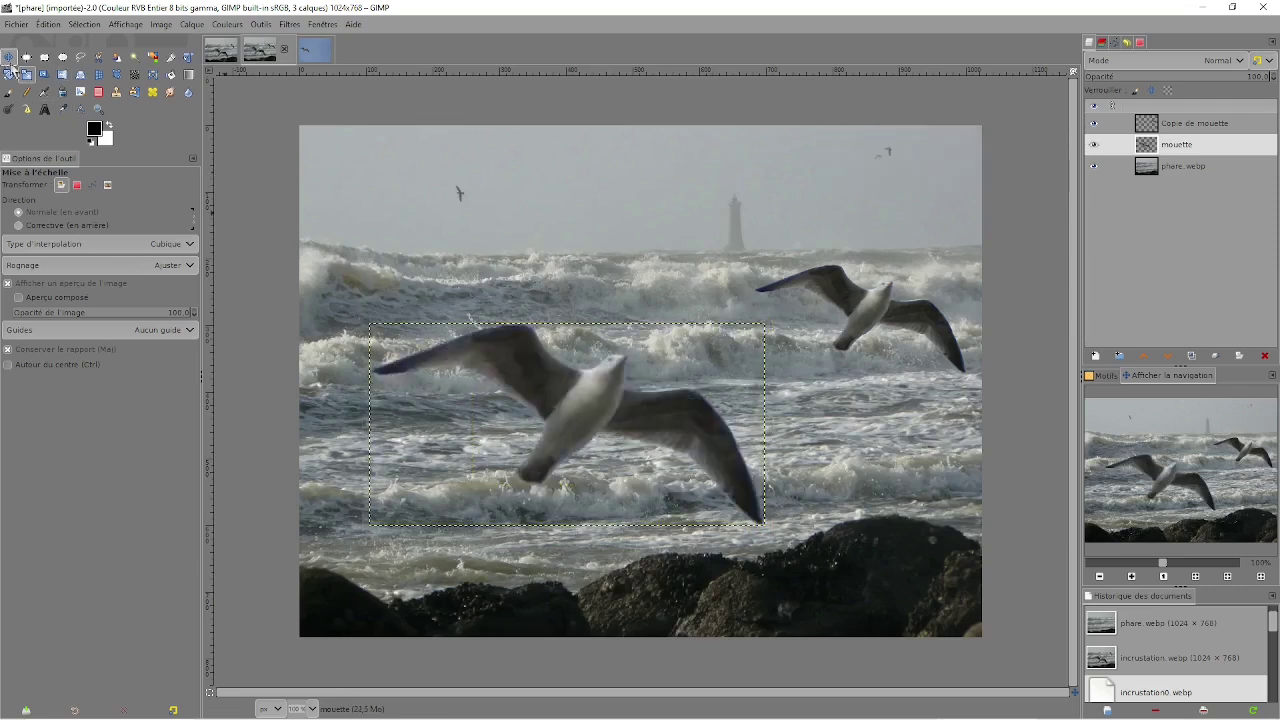
click(9, 57)
mouse_move(600, 388)
mouse_down()
mouse_move(600, 403)
mouse_move(581, 399)
mouse_up()
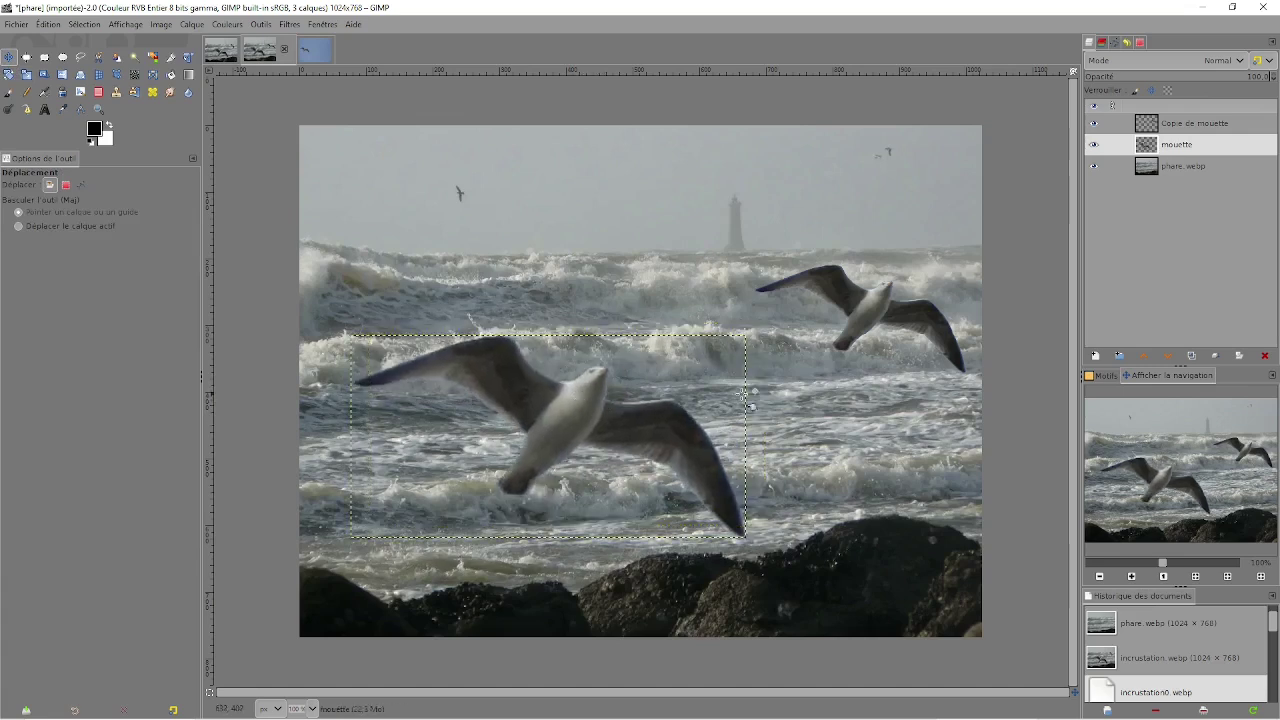
Step: Nudge the 'Copie de mouette' gull slightly left and down
click(1187, 125)
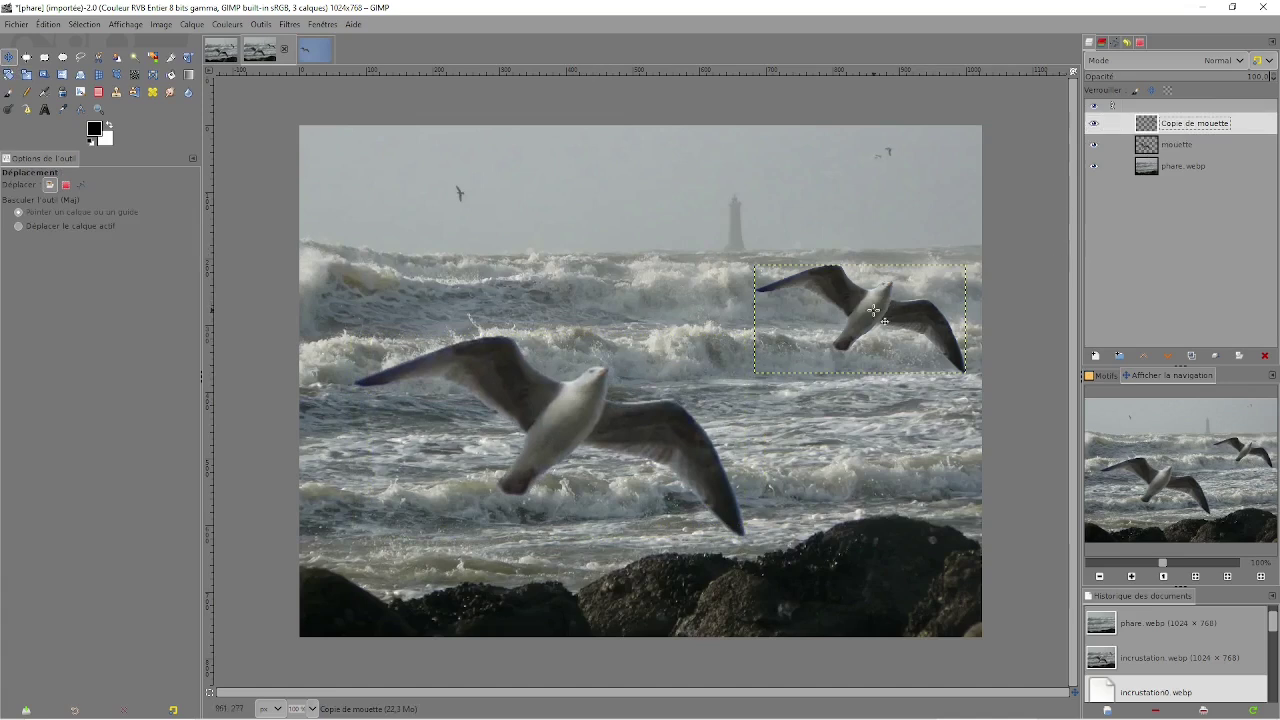
drag(873, 311, 858, 323)
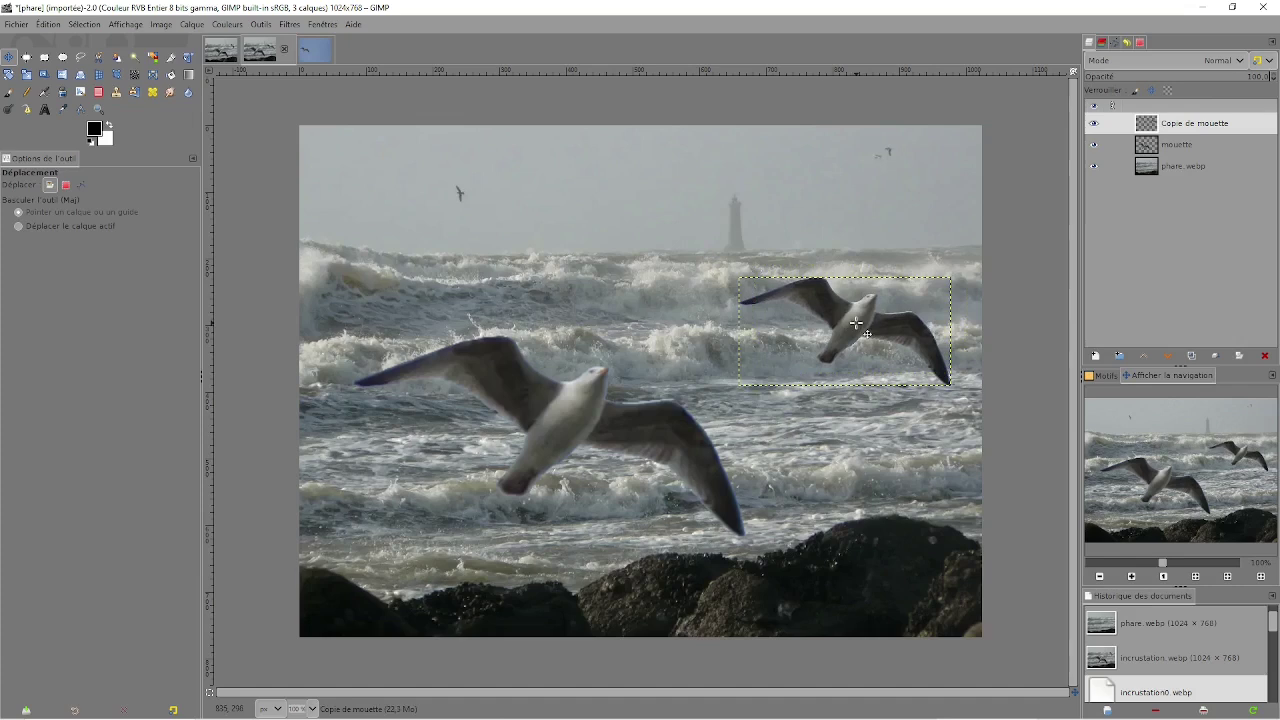
Step: Use Unified Transform to shrink, shear and rotate 'Copie de mouette' so it tilts downward
click(187, 58)
click(850, 334)
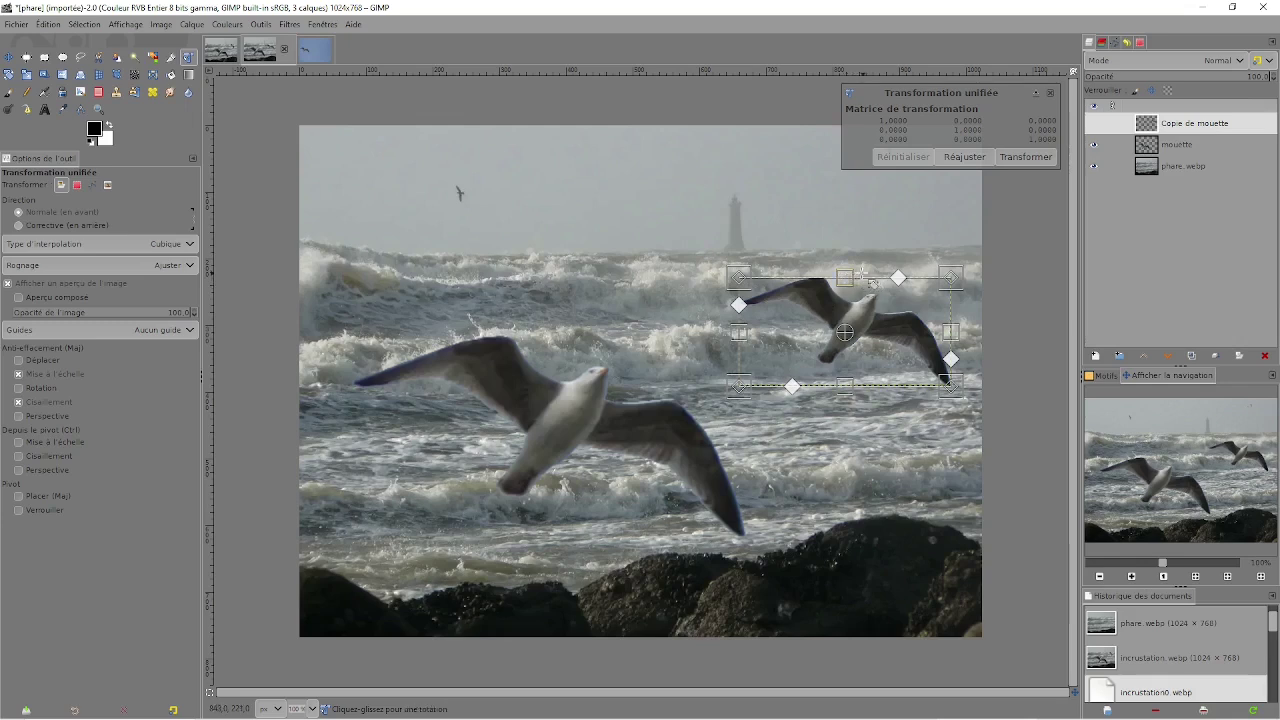
drag(867, 275, 870, 279)
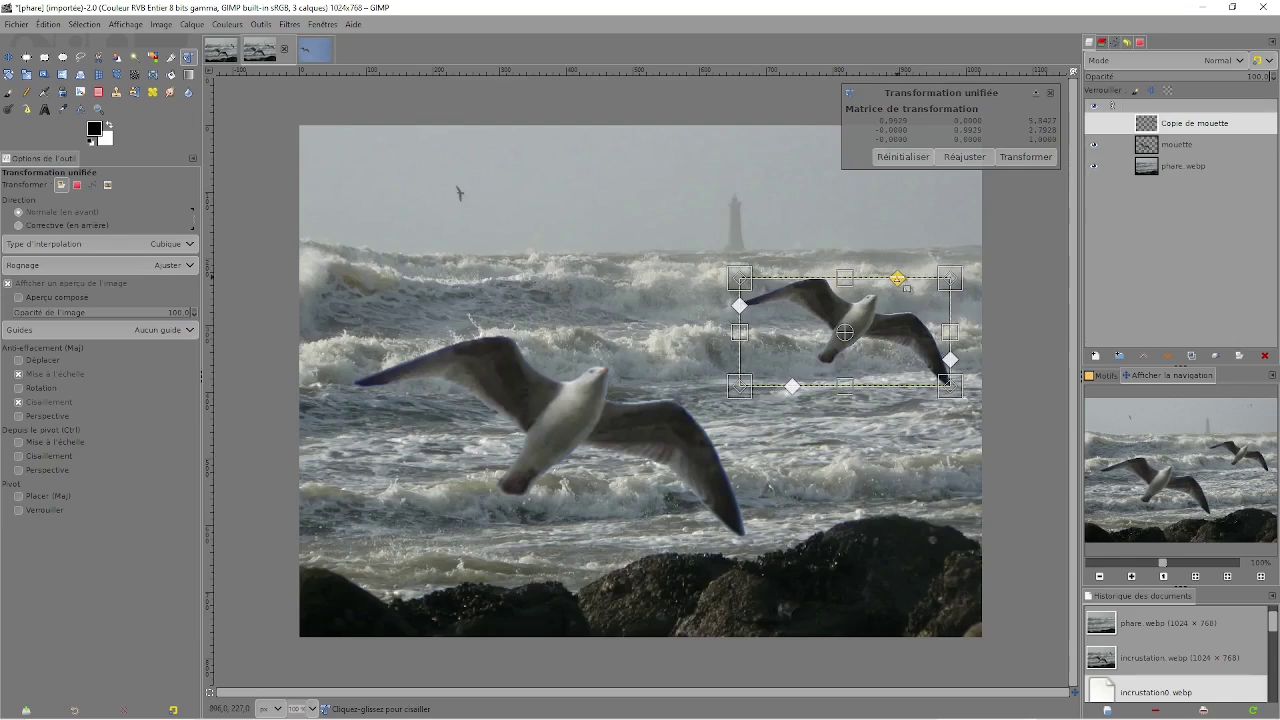
drag(898, 279, 956, 279)
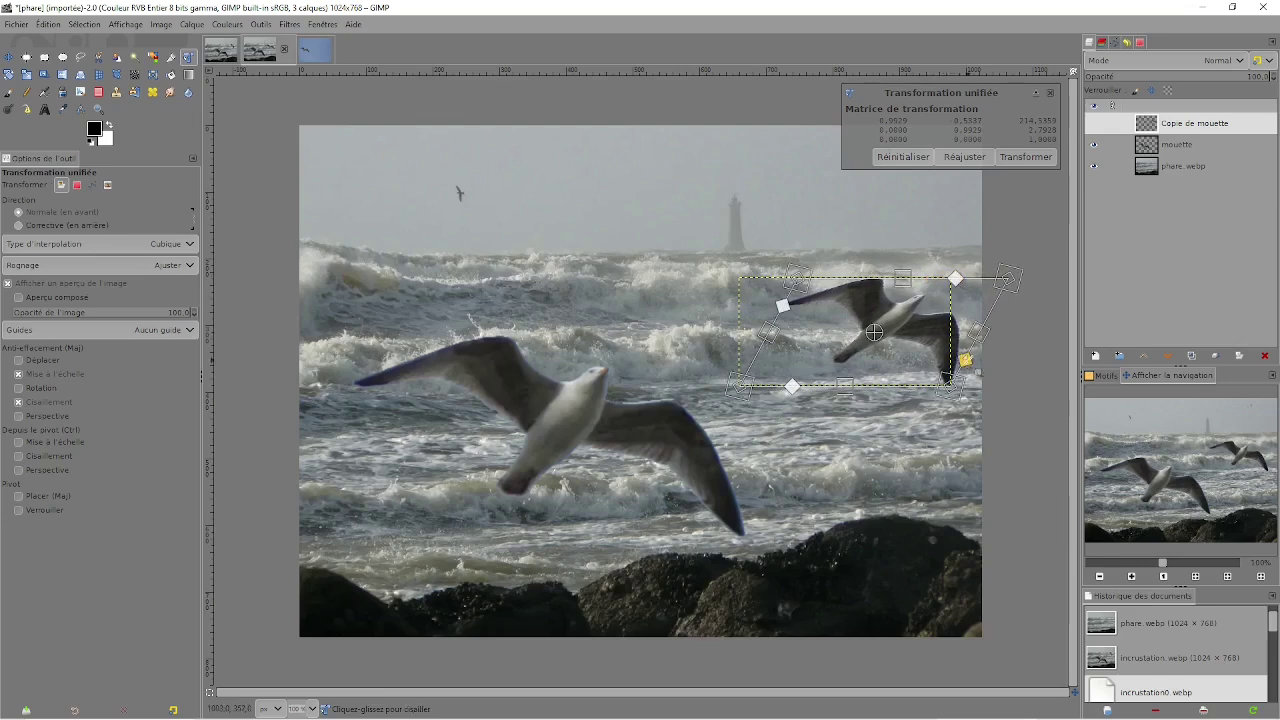
mouse_move(963, 360)
mouse_down()
mouse_move(948, 382)
mouse_move(932, 370)
mouse_up()
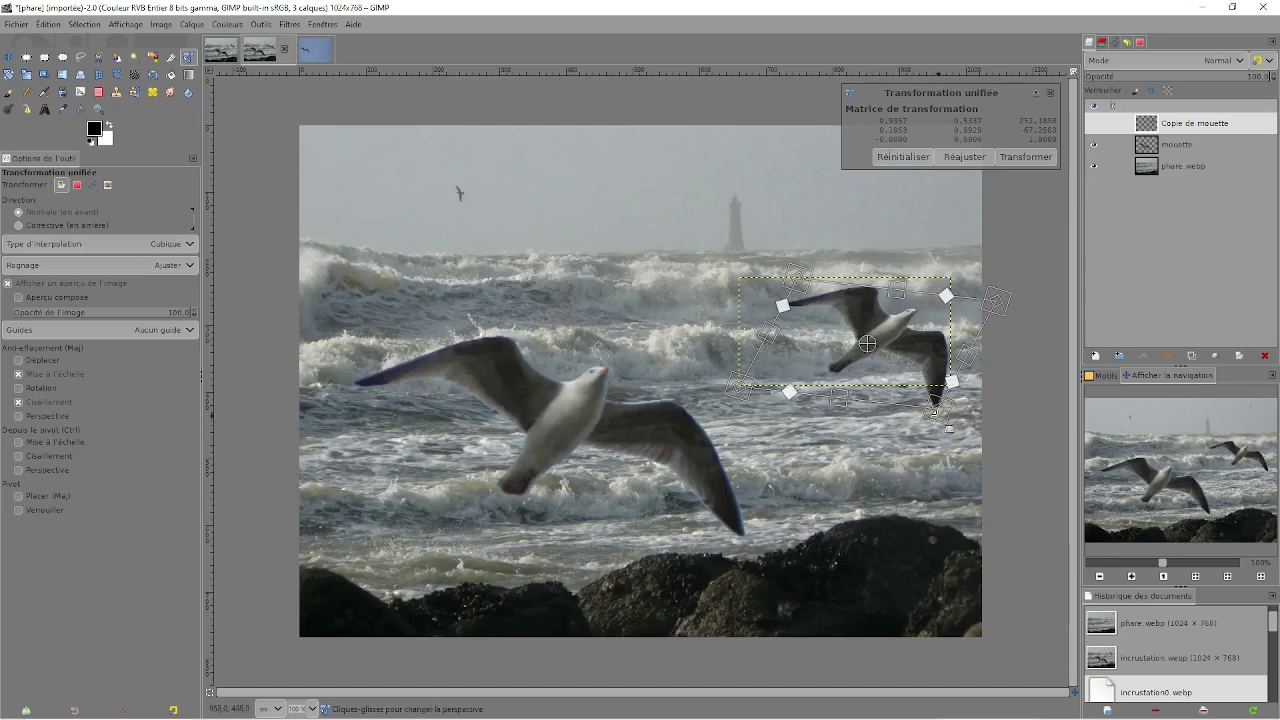
drag(934, 410, 909, 392)
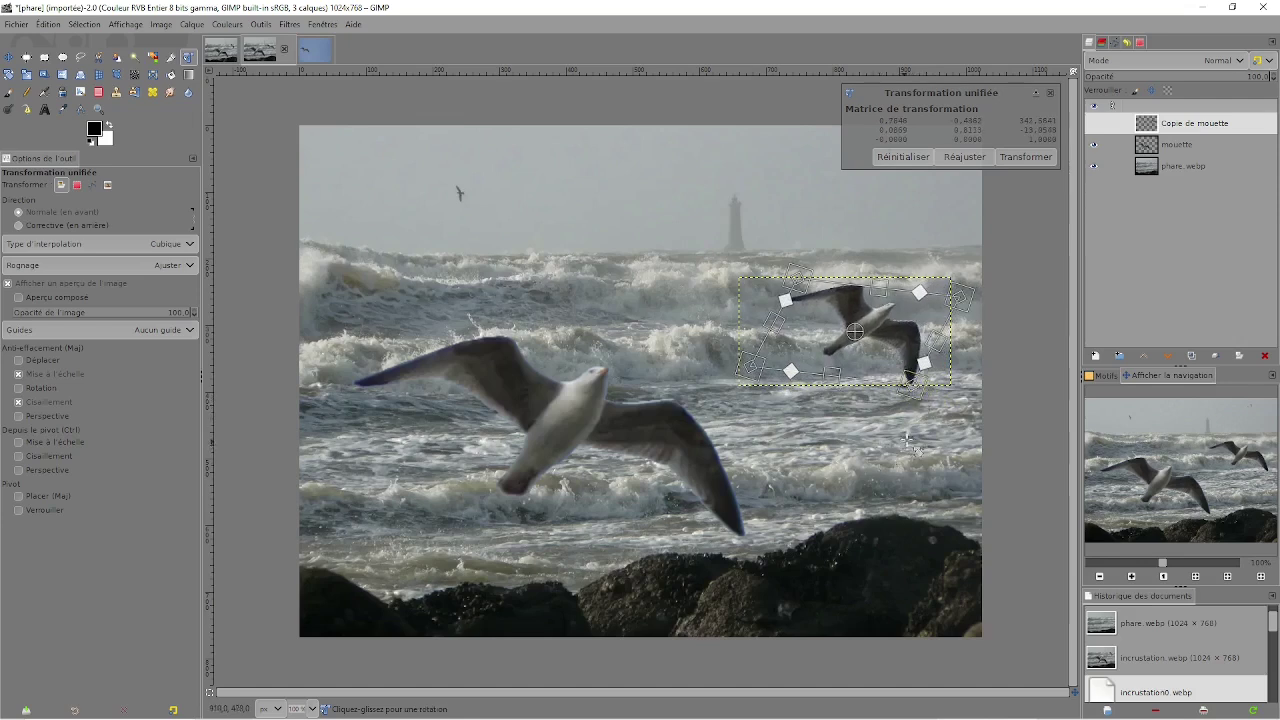
drag(935, 430, 895, 450)
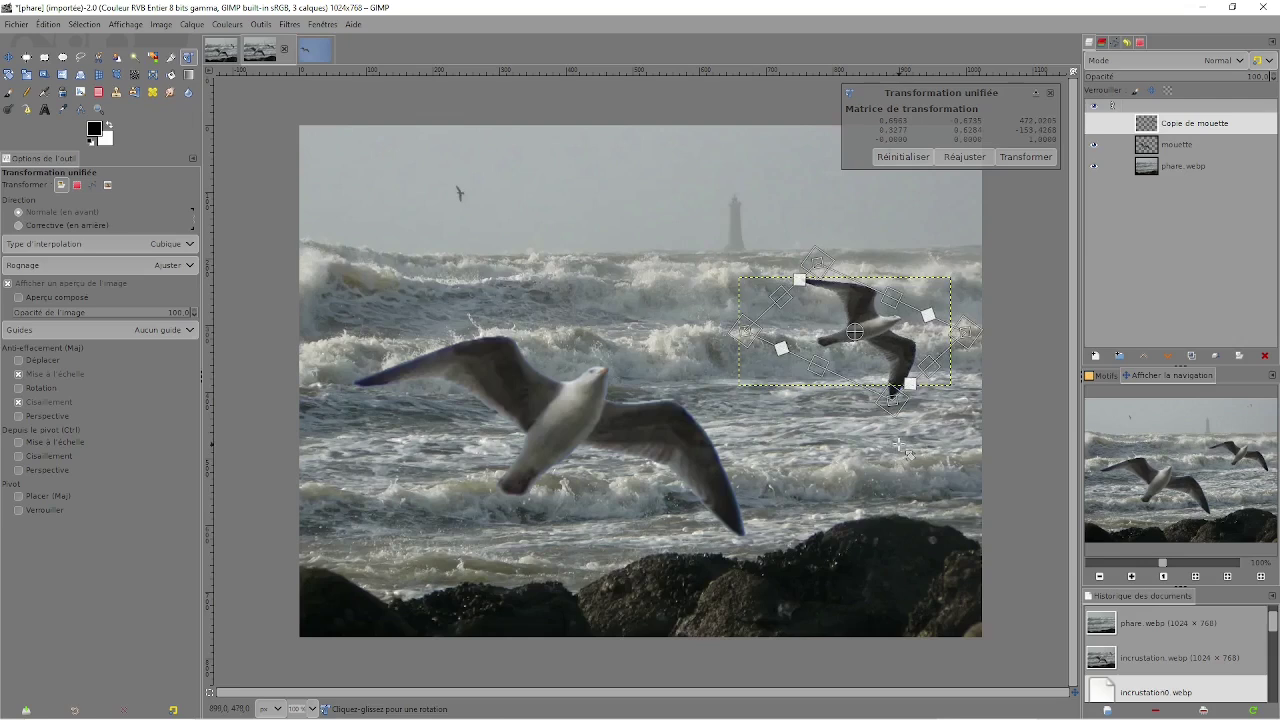
click(1024, 157)
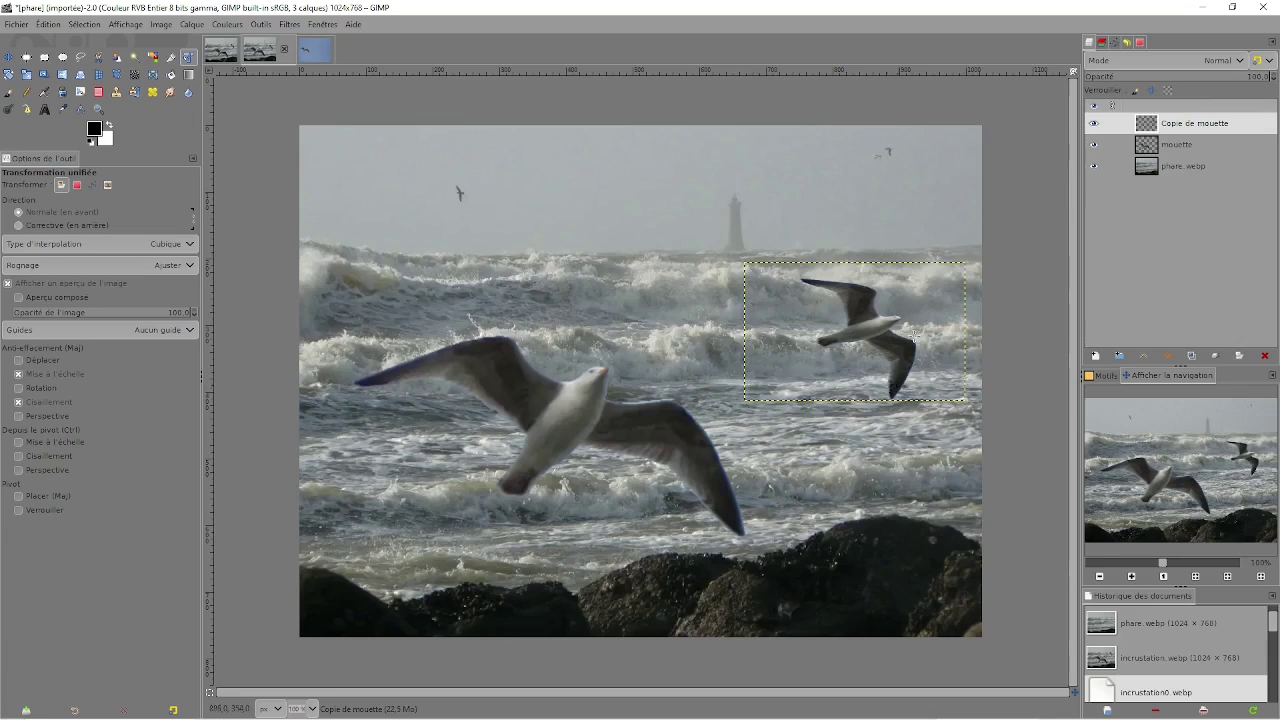
click(1148, 172)
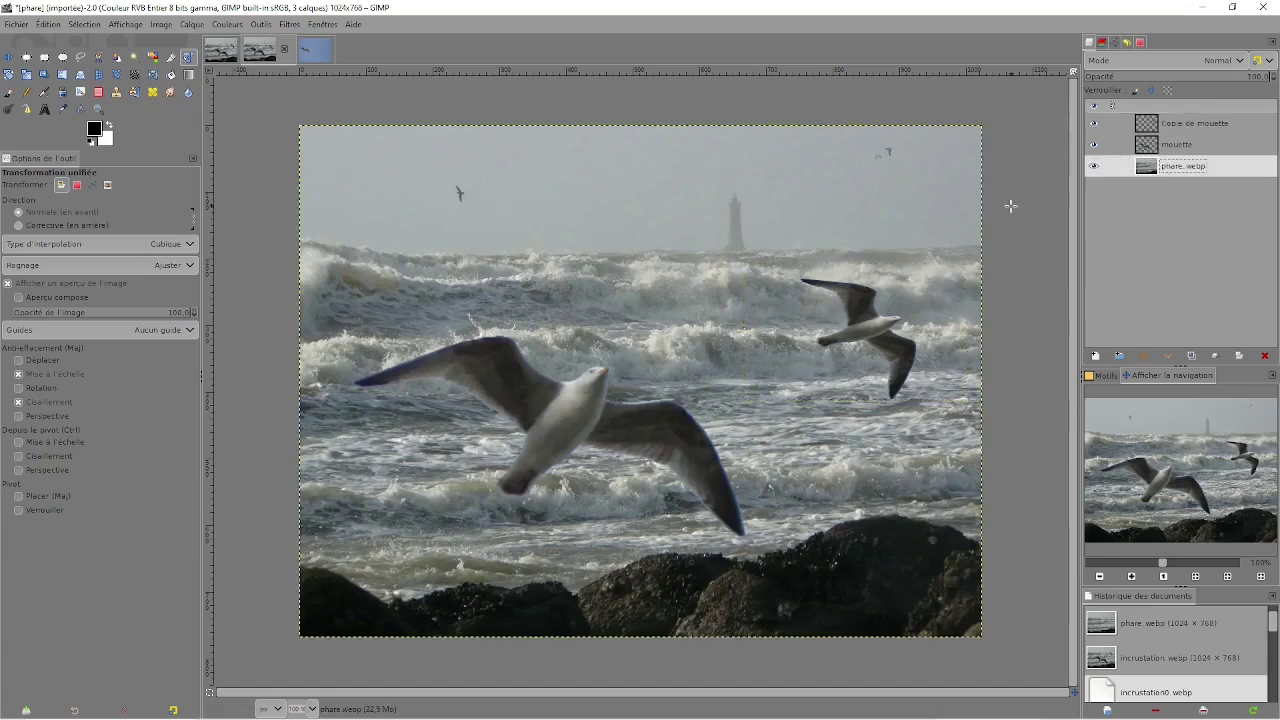